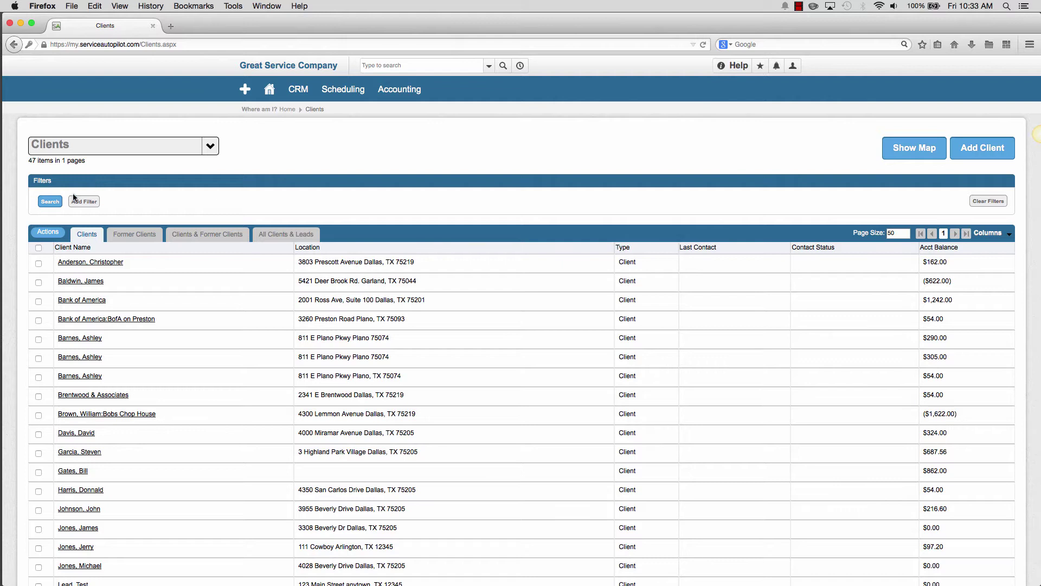
Step: Add a client list filter on the Service - Never Scheduled criterion
left_click(86, 202)
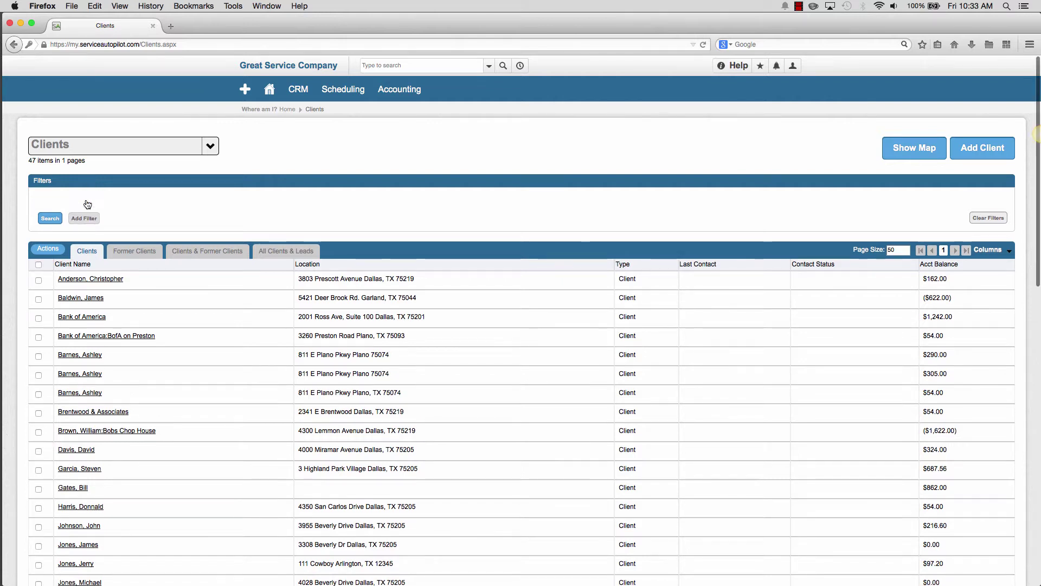
left_click(160, 199)
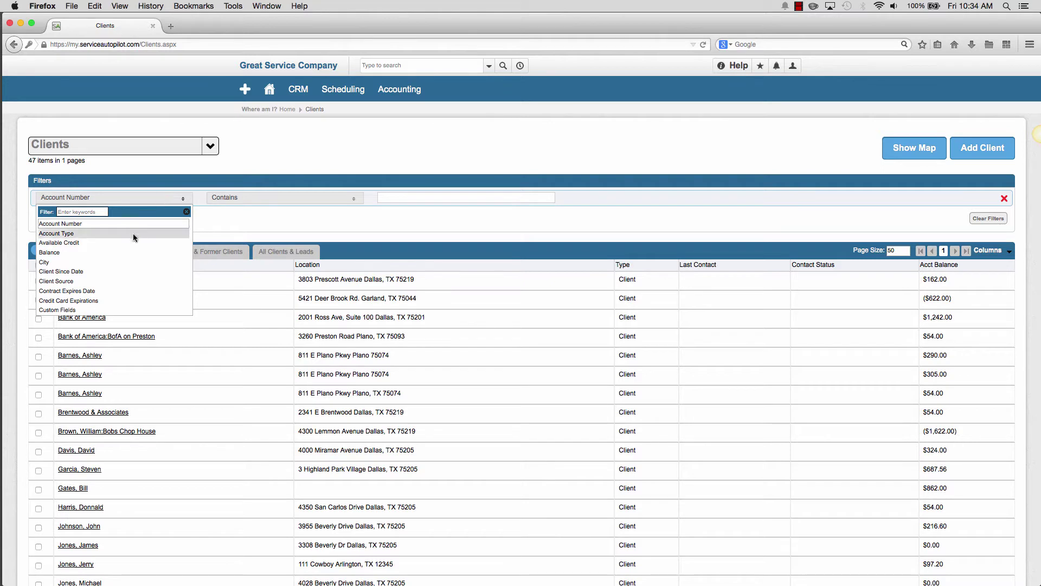
scroll(118, 257, "down", 3)
scroll(119, 257, "down", 5)
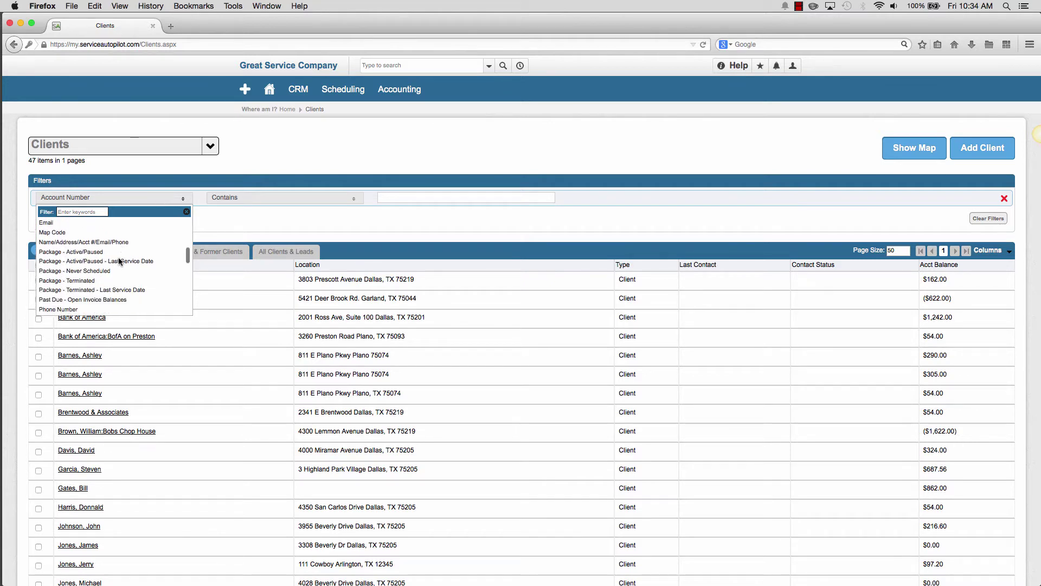
scroll(118, 257, "down", 3)
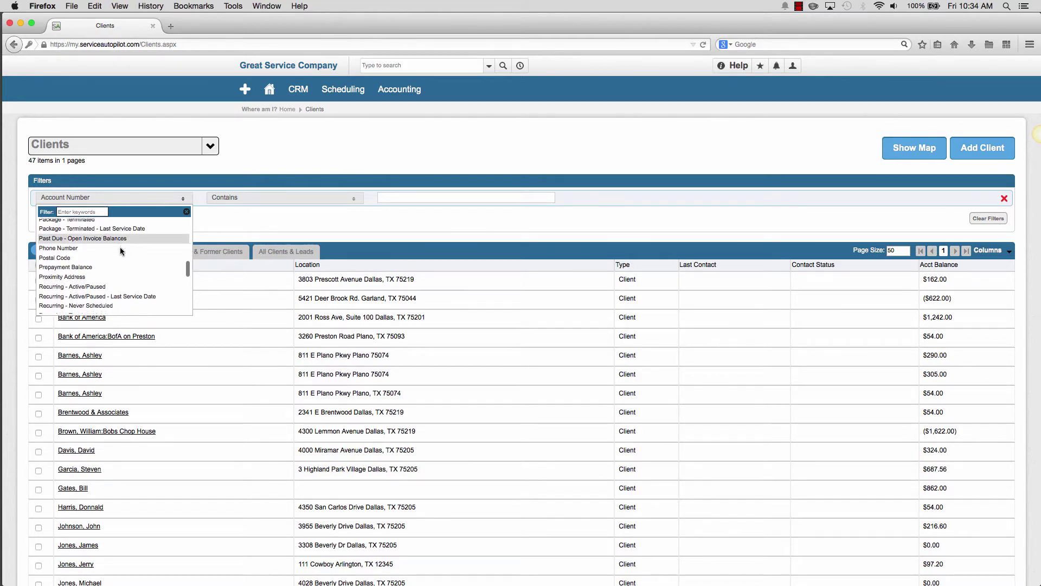
scroll(120, 278, "down", 4)
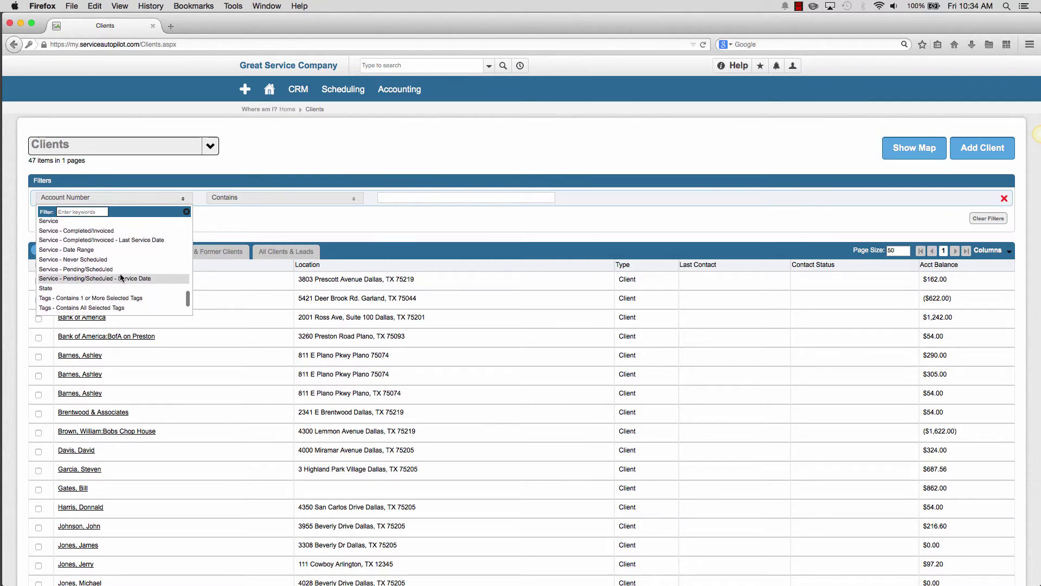
scroll(120, 278, "down", 2)
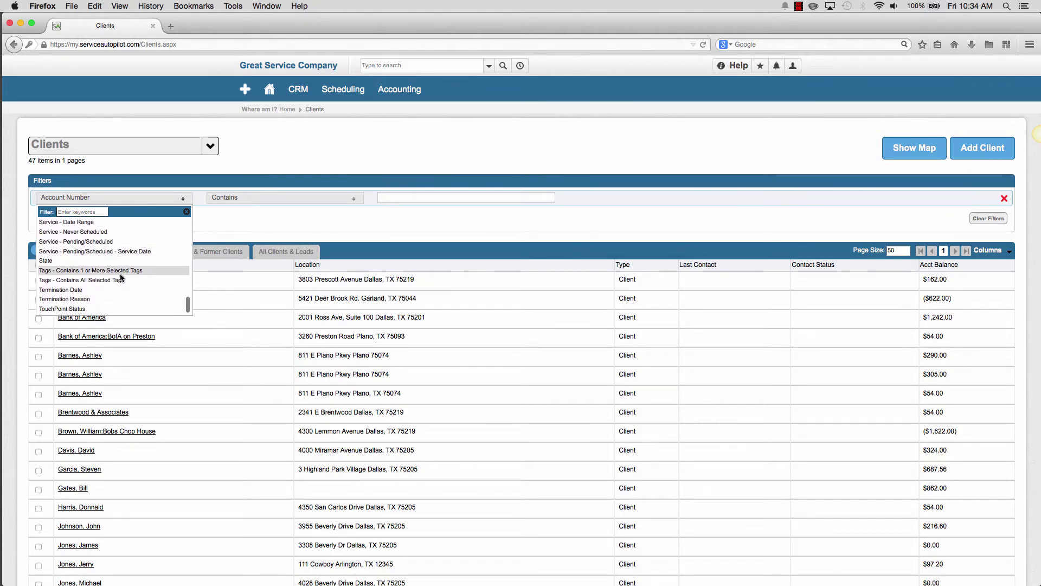
scroll(120, 277, "up", 2)
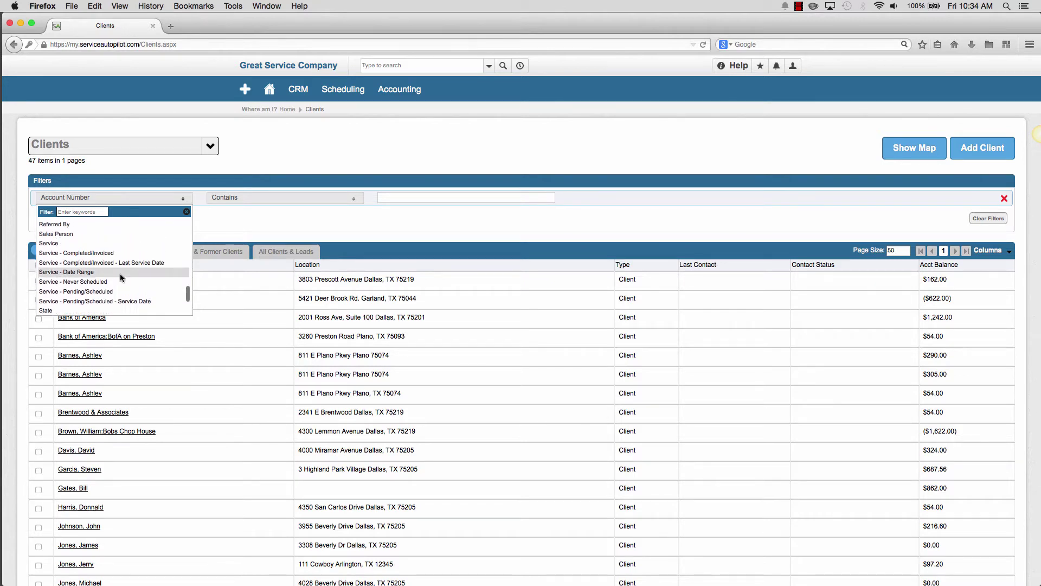
scroll(119, 273, "up", 2)
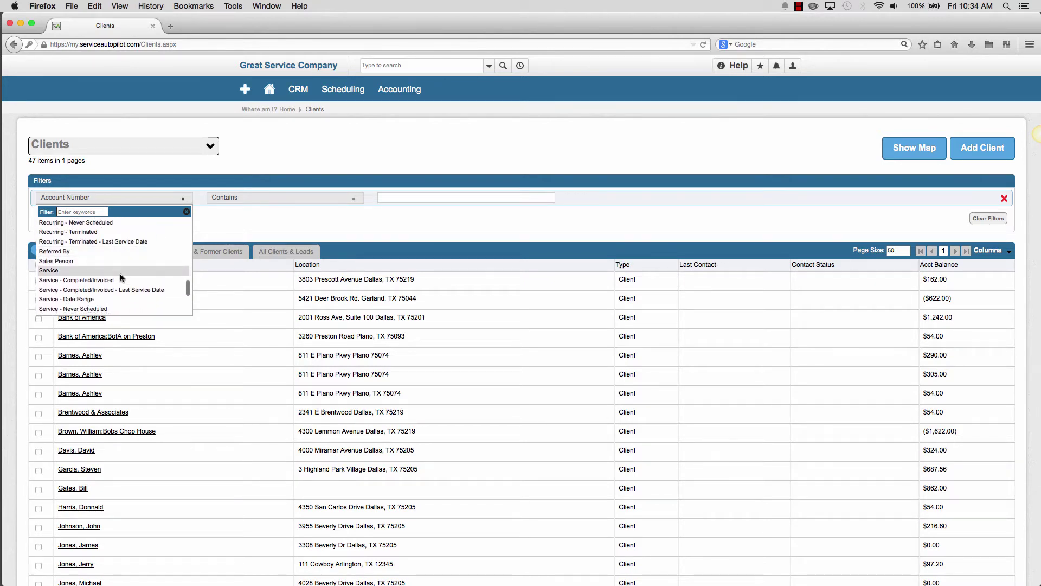
scroll(120, 278, "up", 1)
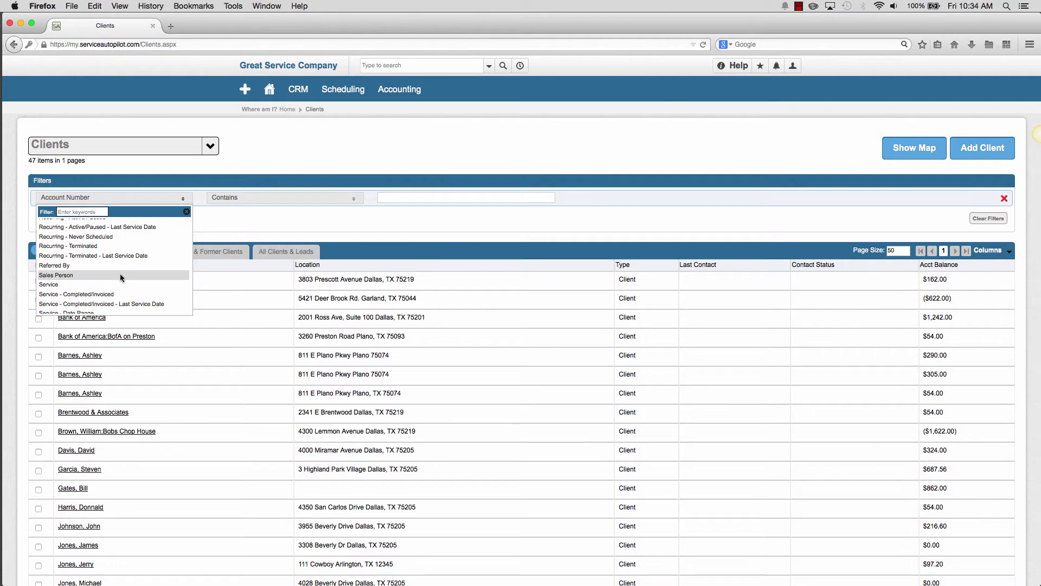
scroll(120, 277, "down", 2)
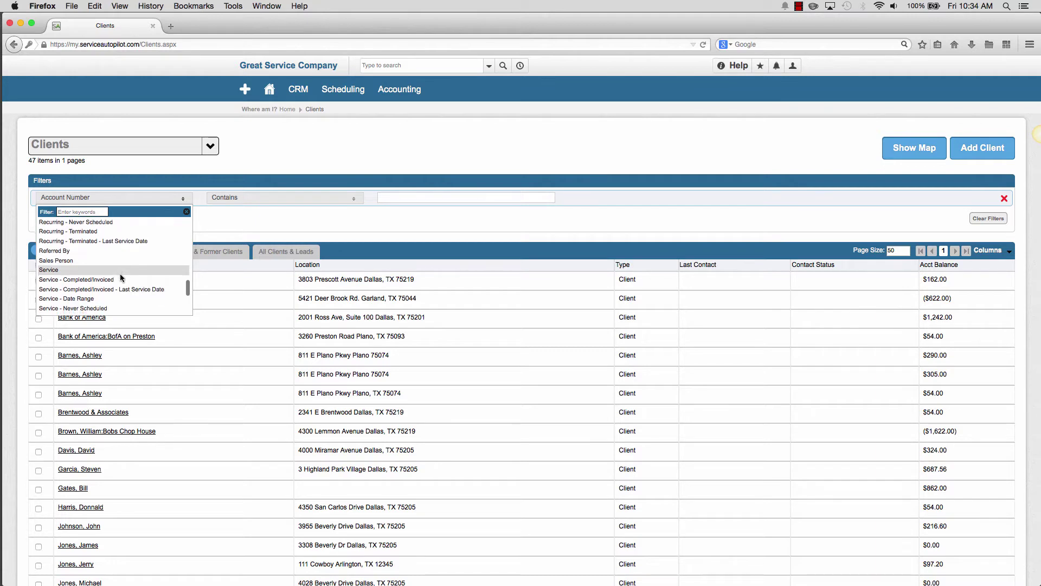
scroll(121, 276, "down", 3)
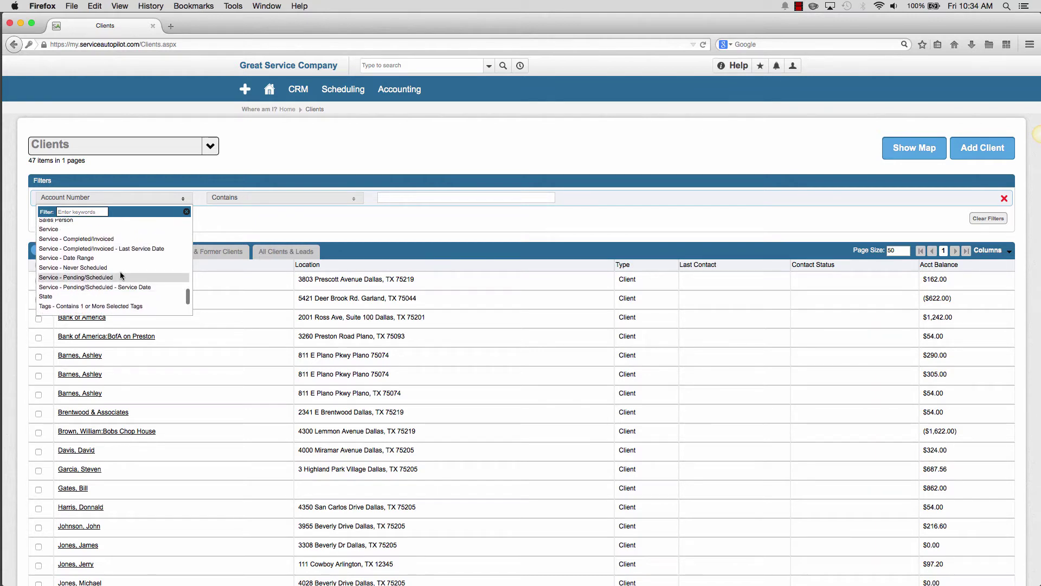
left_click(93, 266)
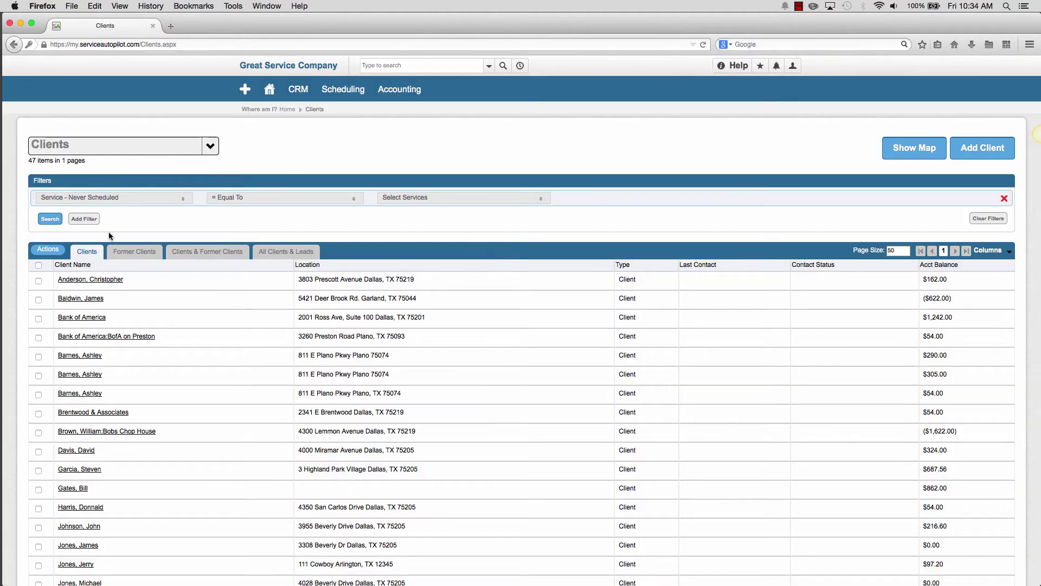
Step: Set the never-scheduled service filter to General Maintenance and run the client search
left_click(479, 196)
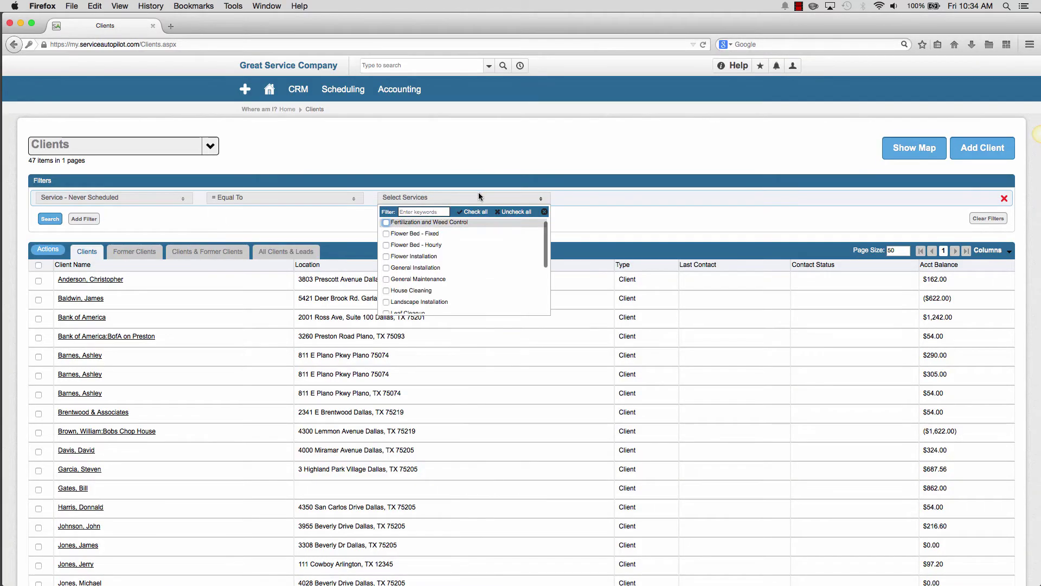
scroll(446, 262, "down", 2)
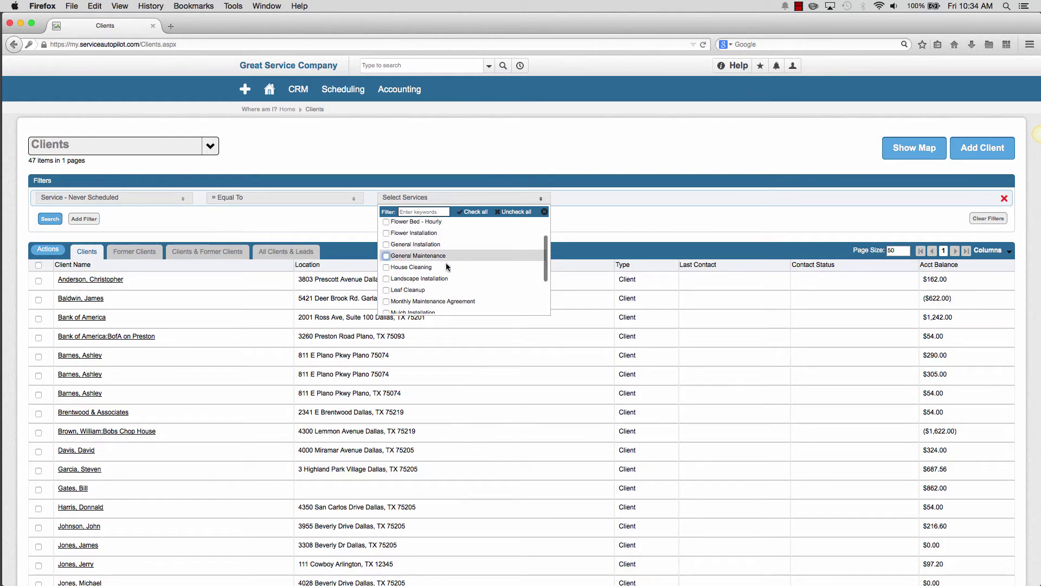
left_click(386, 253)
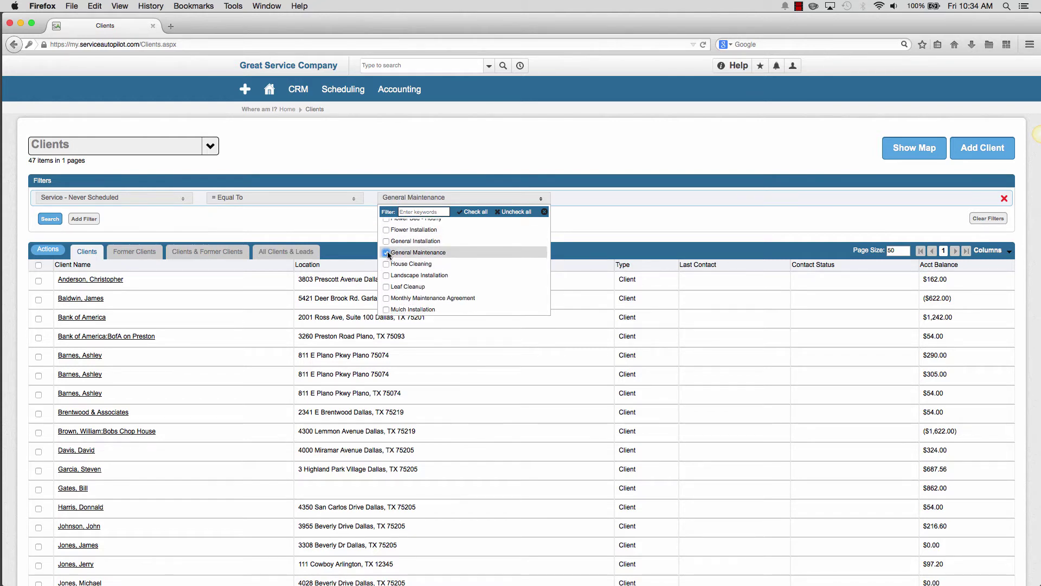
left_click(50, 218)
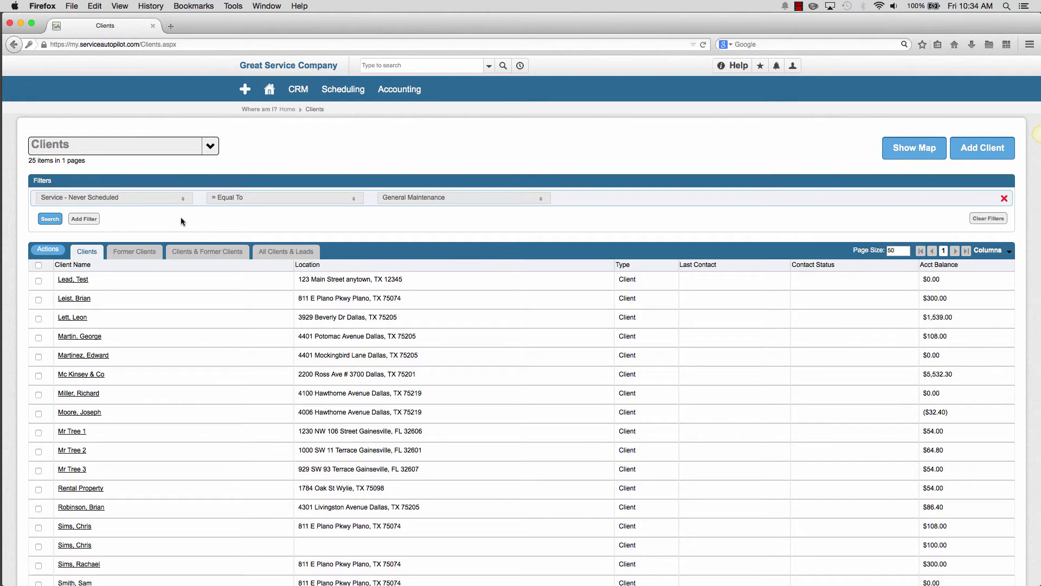
Step: Add a second client filter based on Postal Code
left_click(95, 219)
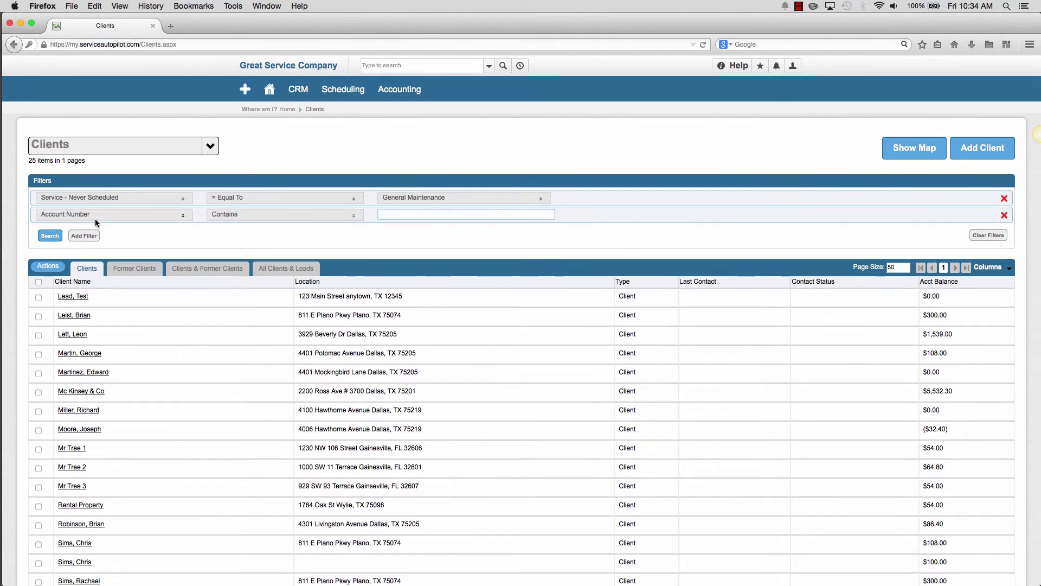
left_click(96, 216)
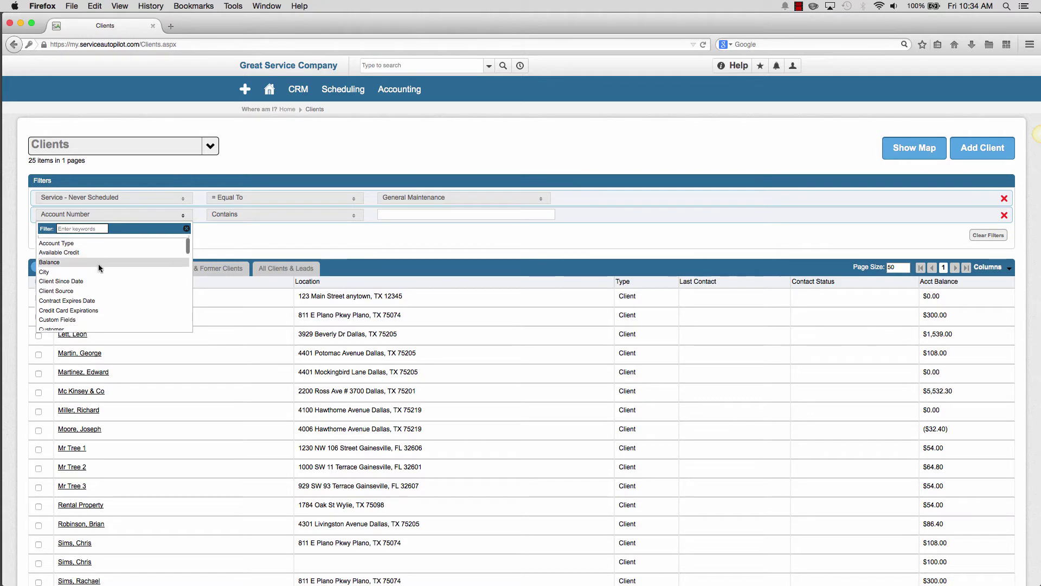
scroll(99, 267, "down", 1)
scroll(100, 267, "down", 15)
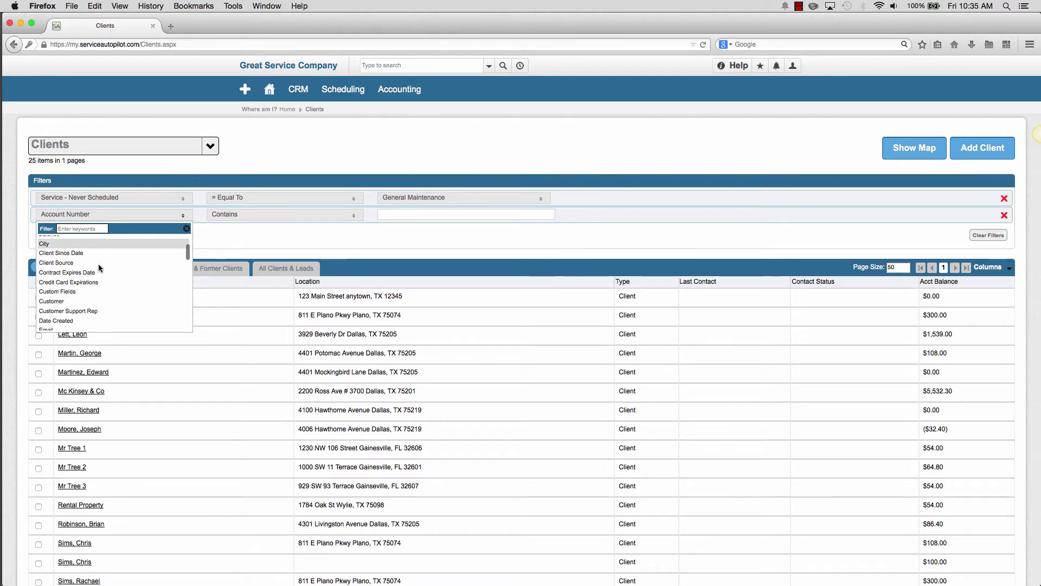
scroll(99, 294, "up", 5)
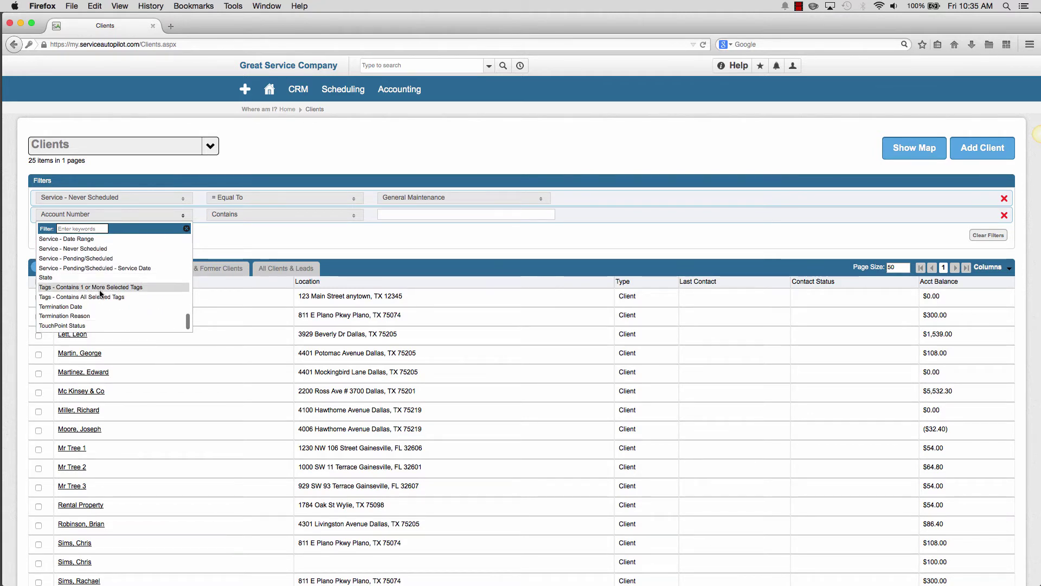
scroll(99, 295, "up", 3)
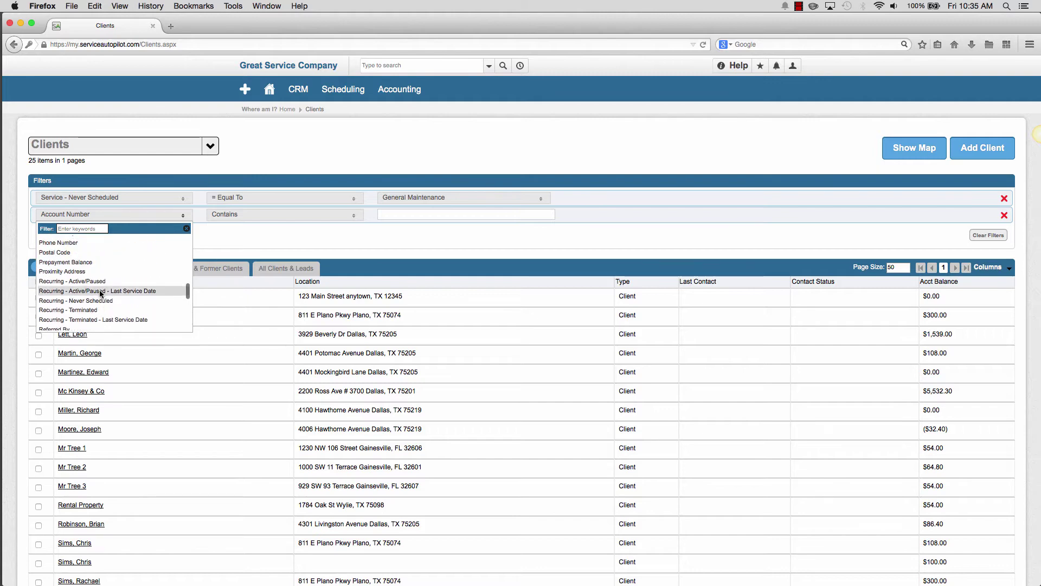
left_click(71, 288)
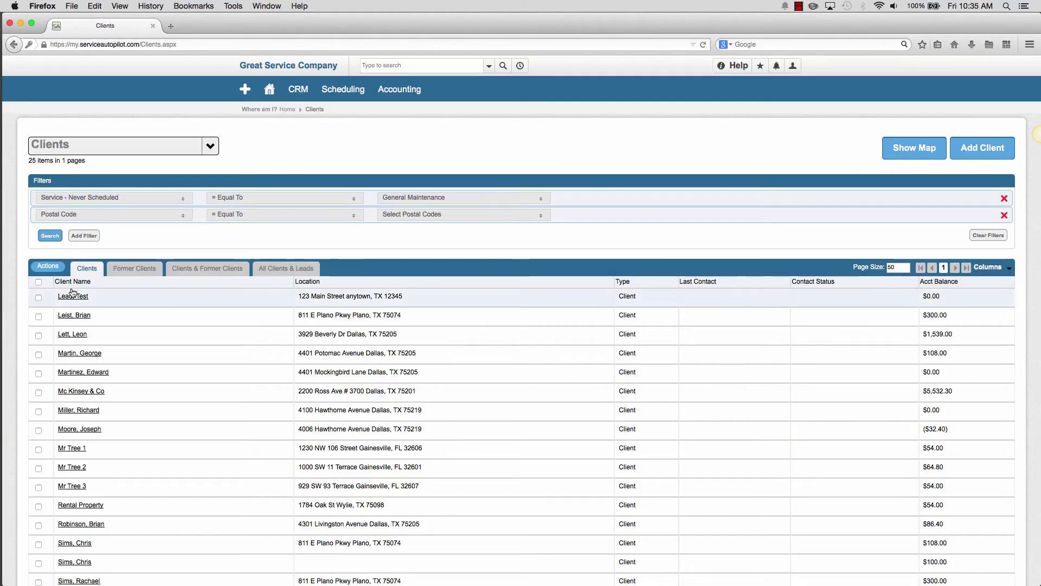
Step: Set the Postal Code filter to 75044 and run the client search
left_click(439, 213)
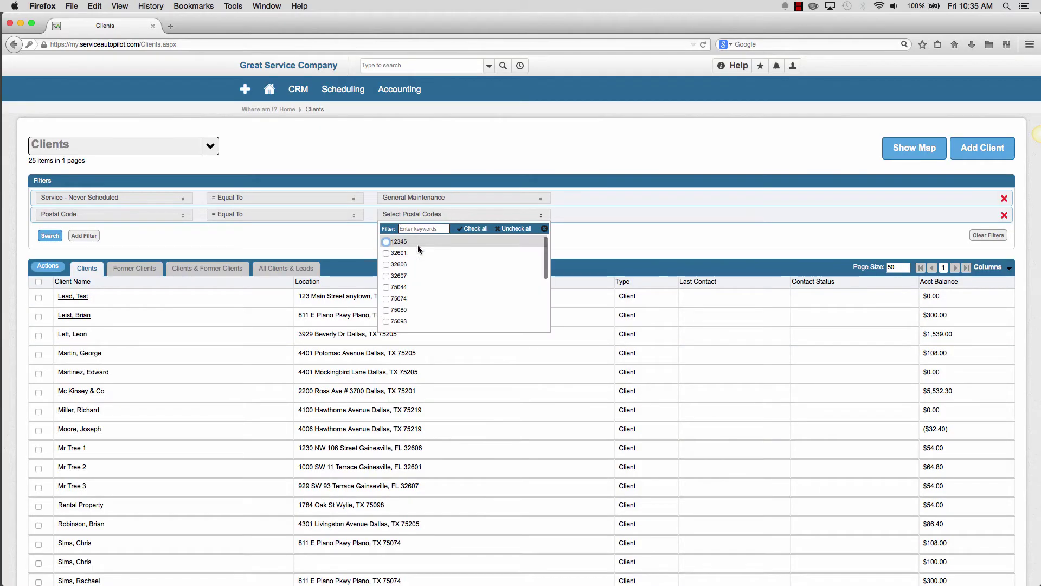
scroll(424, 289, "down", 2)
scroll(425, 289, "up", 2)
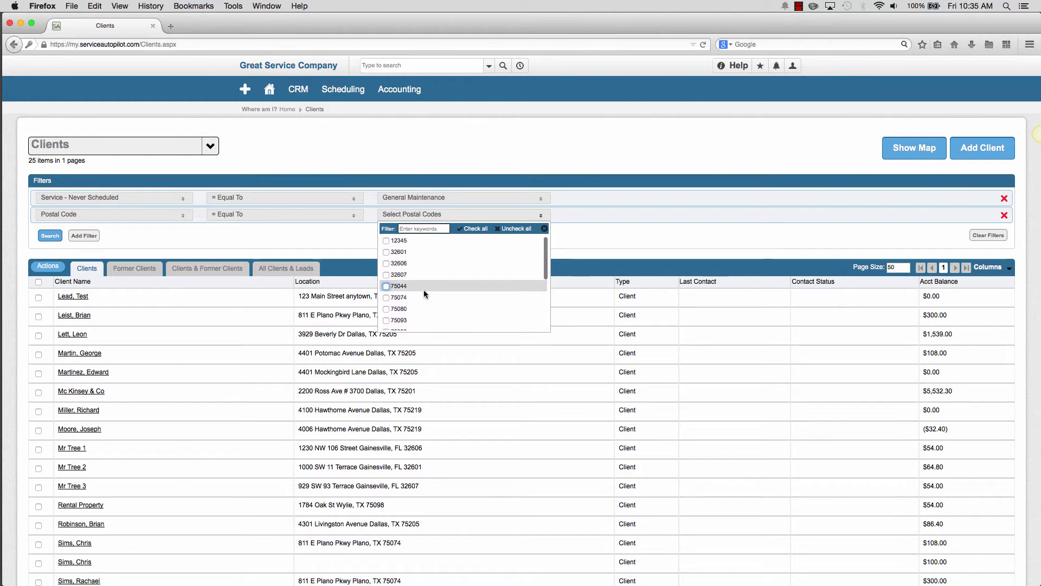
left_click(387, 287)
left_click(50, 236)
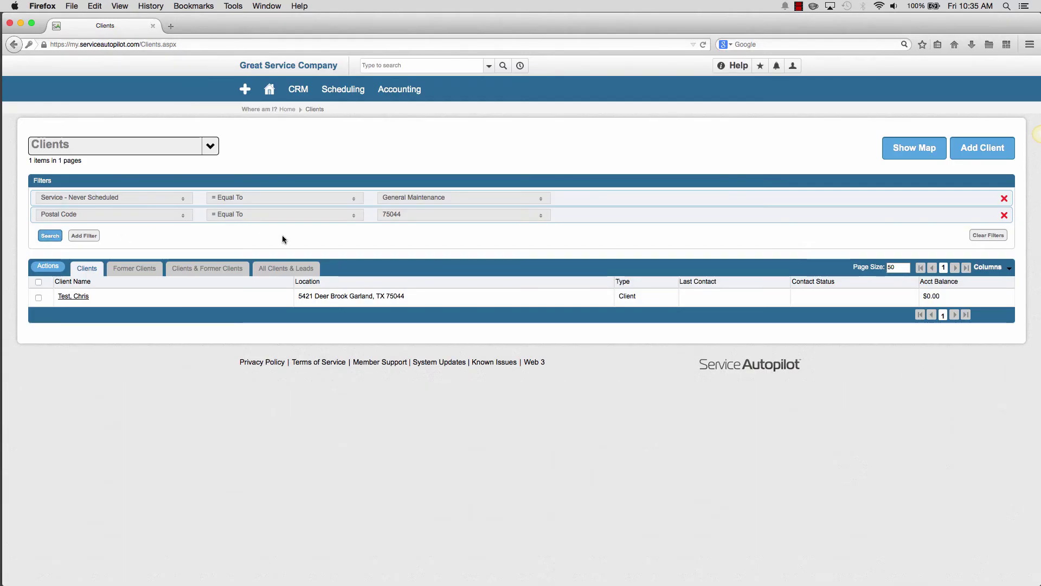
Step: Replace the Postal Code filter value with 75074 only and rerun the client search
left_click(396, 215)
left_click(386, 286)
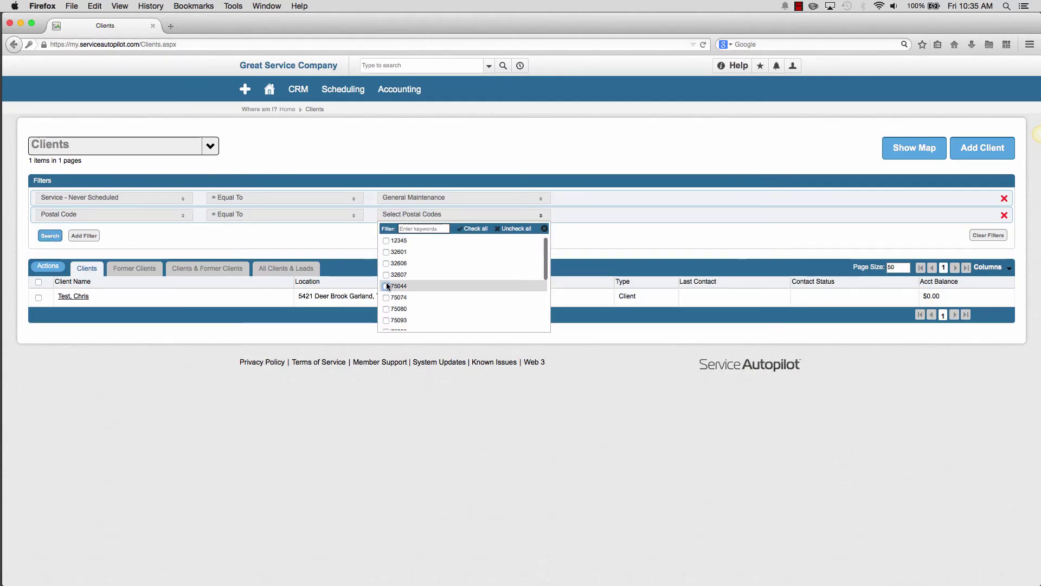
left_click(386, 297)
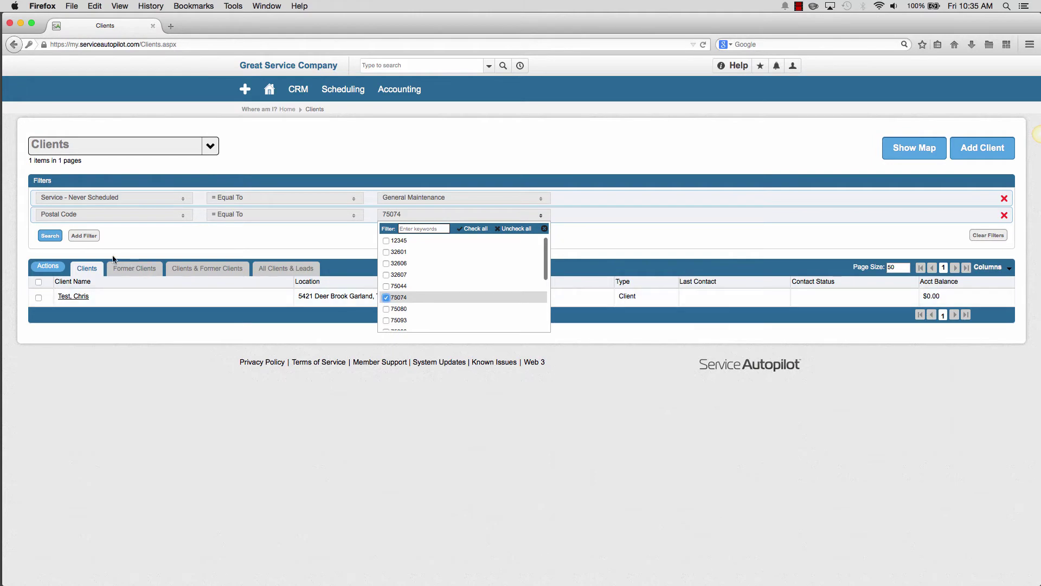
left_click(51, 237)
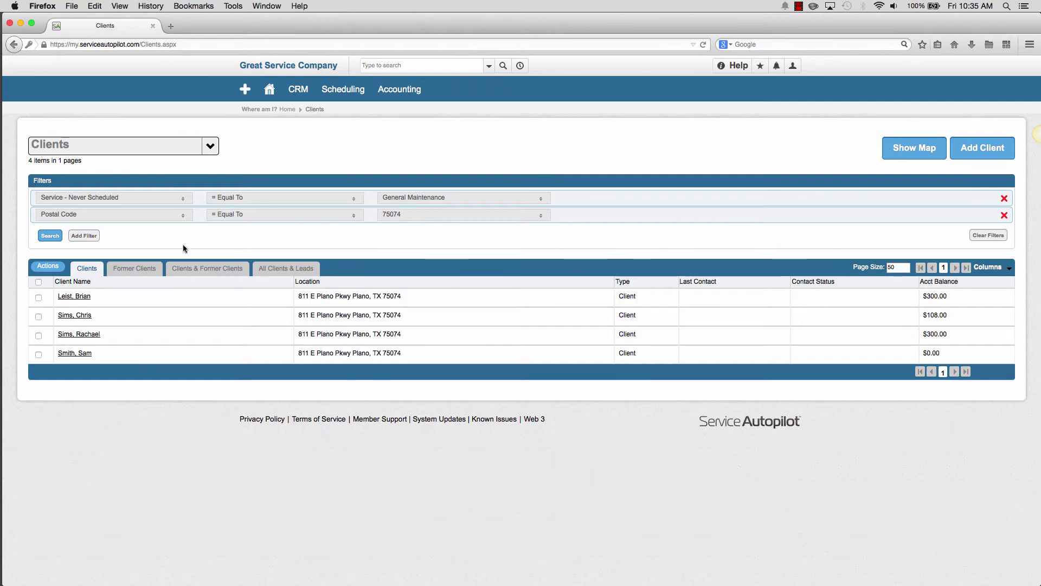
Step: Select all the filtered clients and open the Marketing action for them
left_click(38, 283)
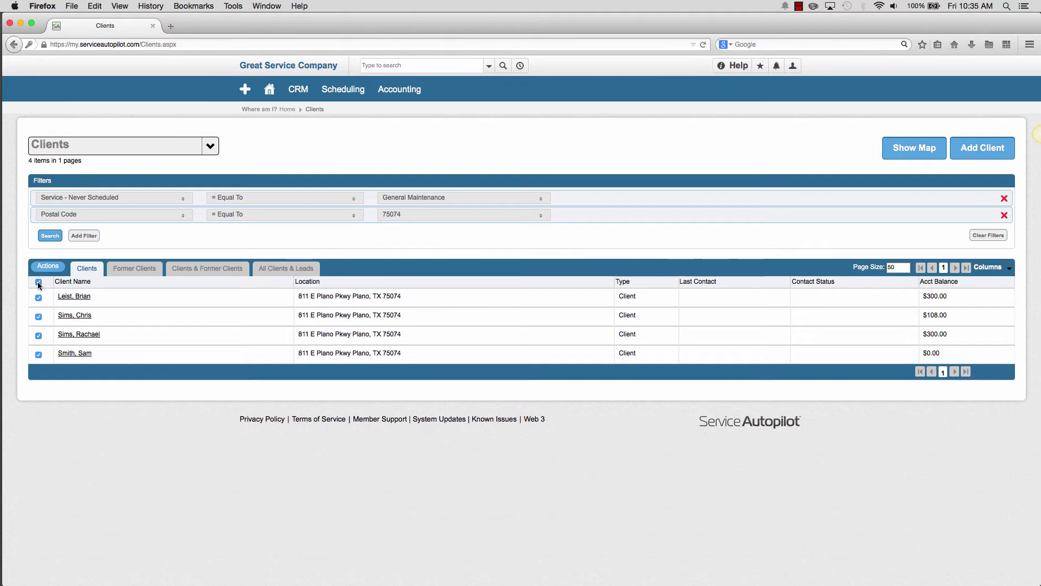
left_click(45, 271)
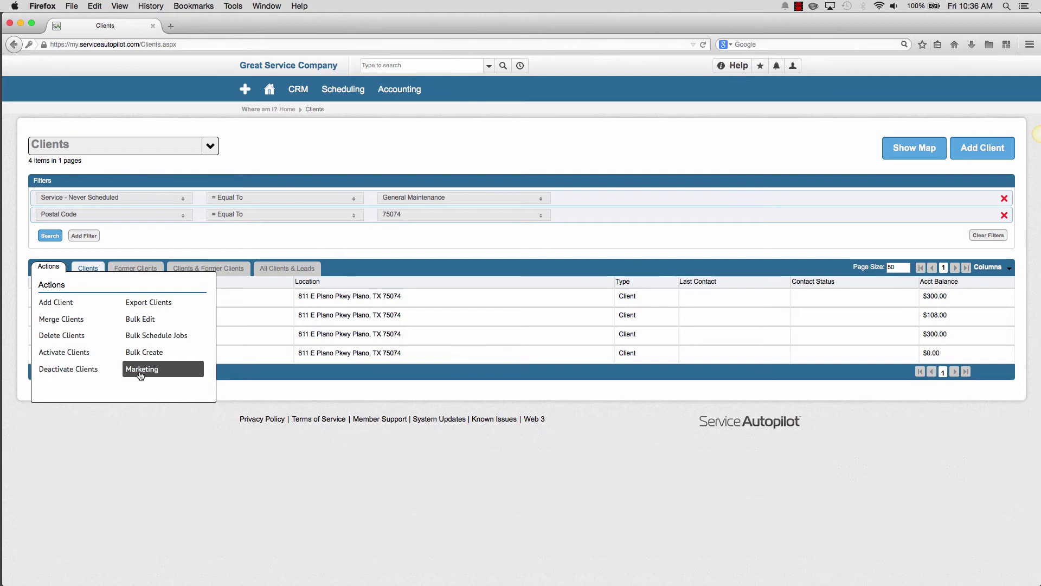
left_click(140, 370)
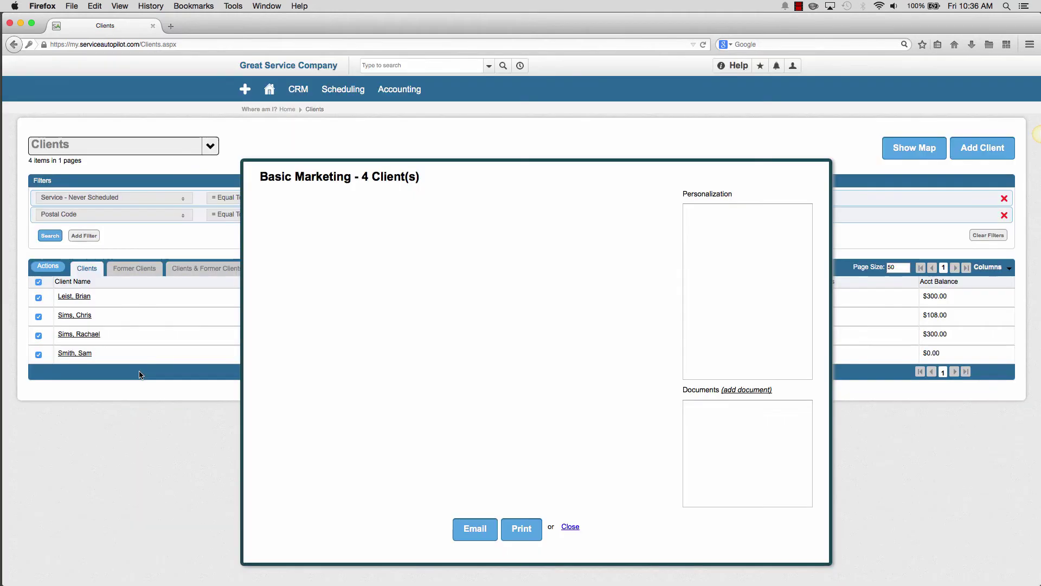
Step: Load the Special On Maintenance Agreements document into the marketing message and close it without emailing or printing
left_click(414, 354)
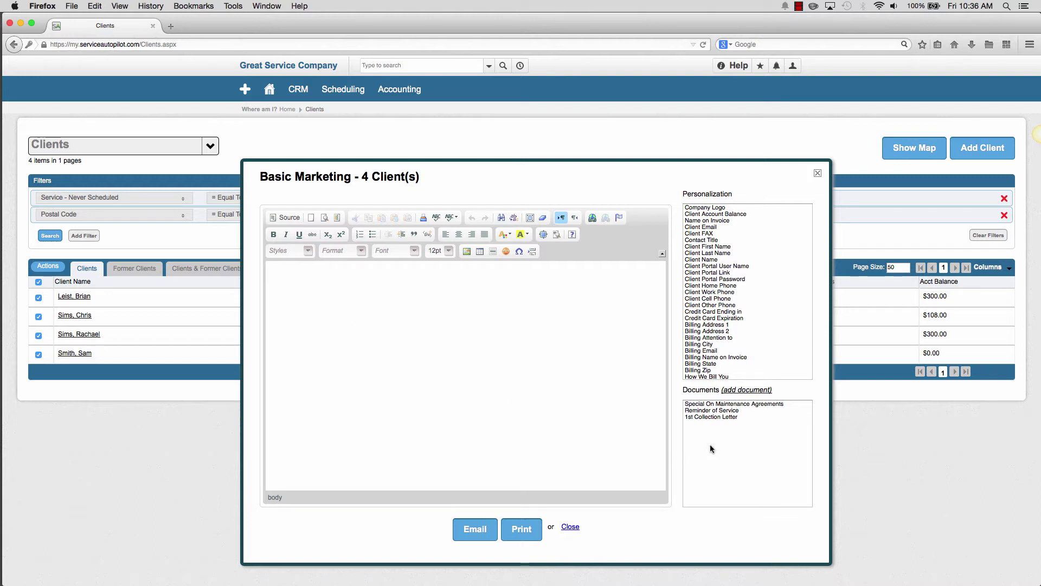
left_click(736, 405)
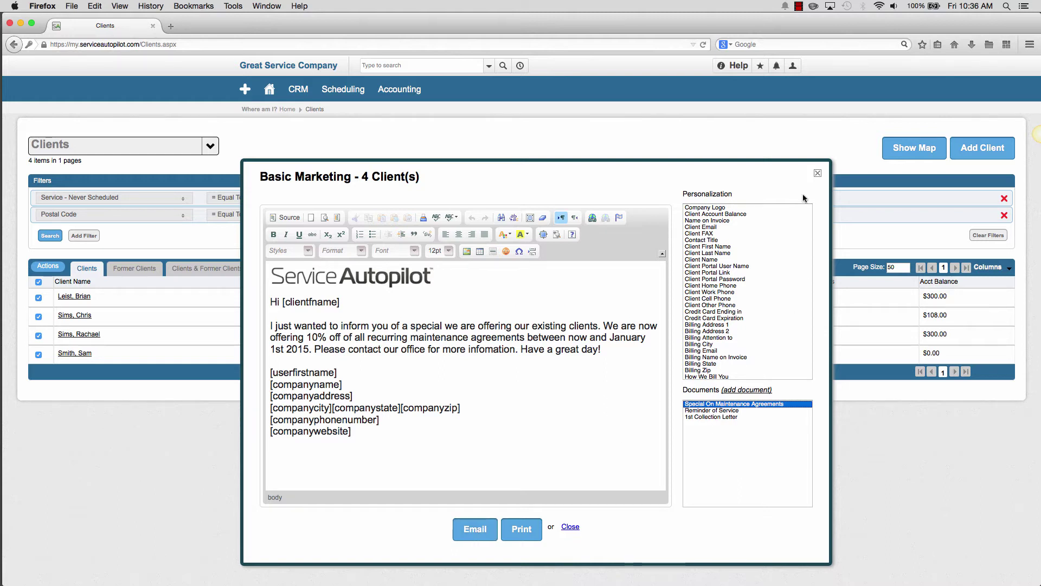
left_click(817, 174)
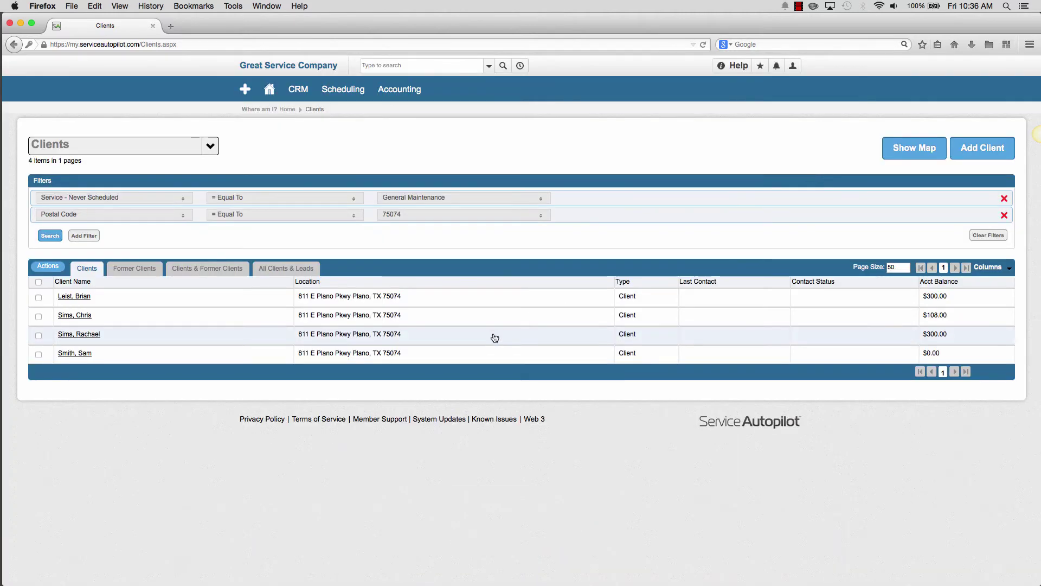
Step: Select all the filtered clients and open Bulk Create for them
left_click(39, 282)
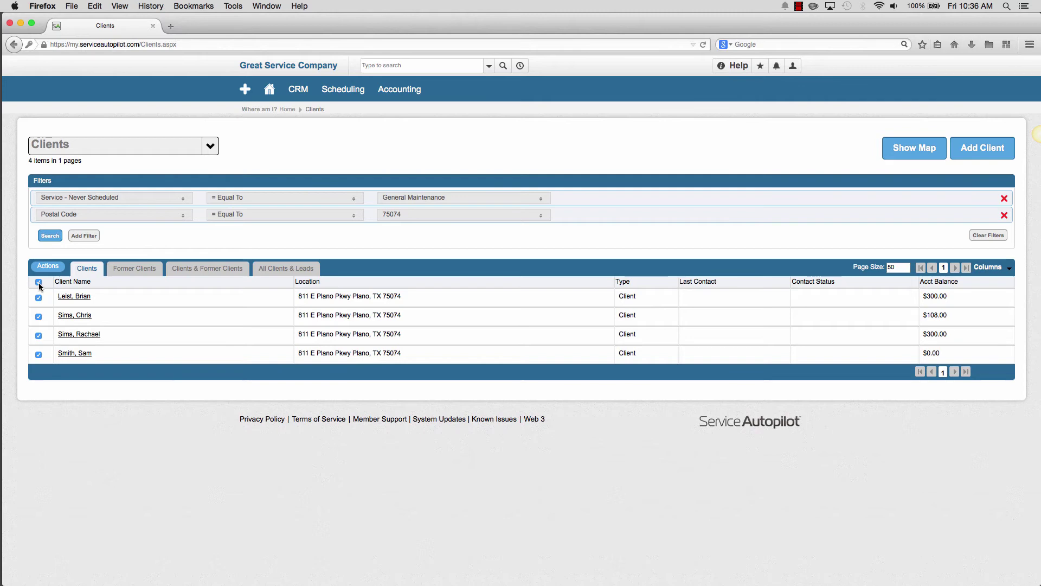
left_click(48, 267)
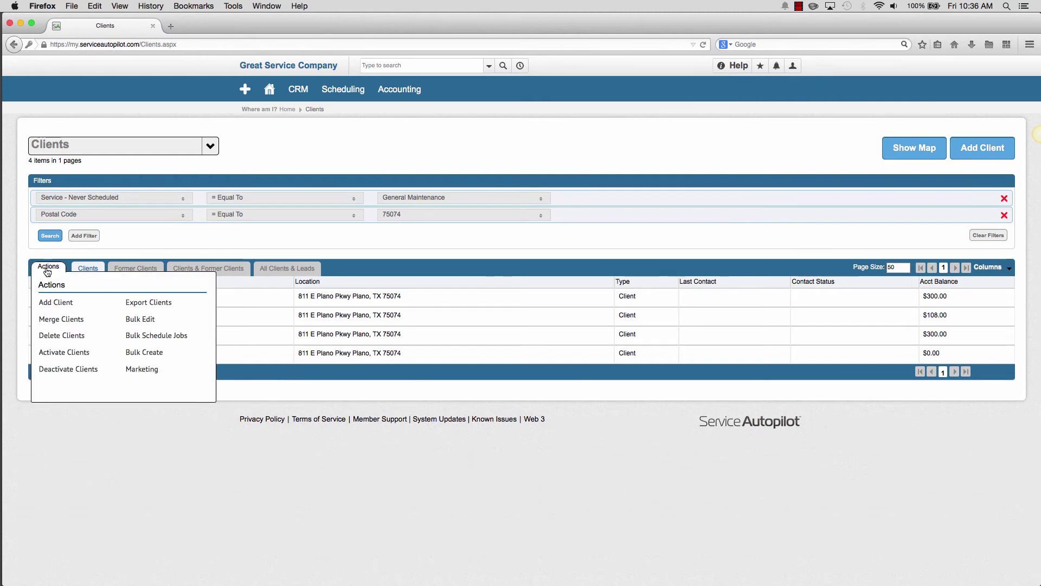
left_click(131, 354)
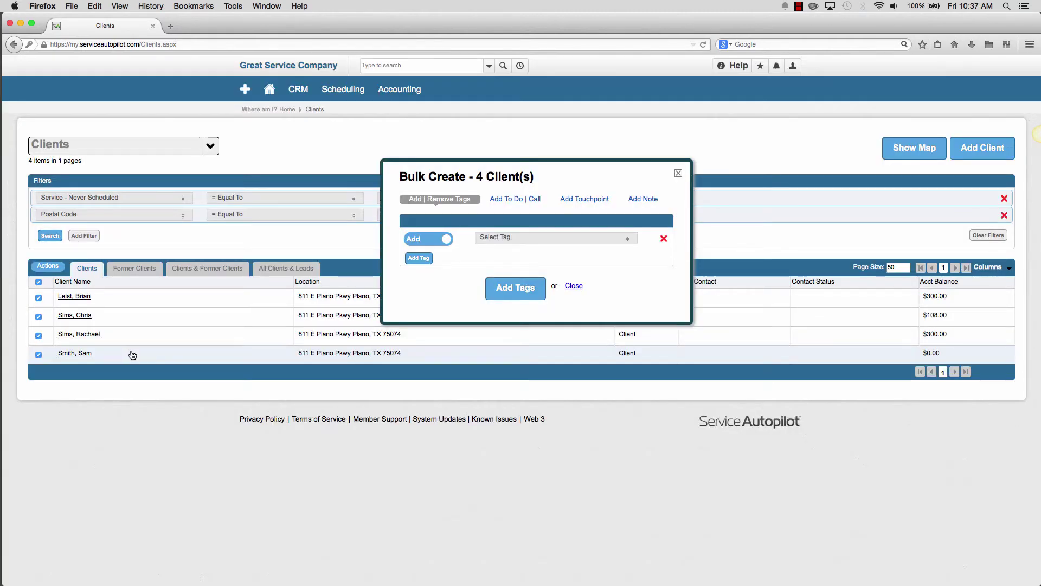
Step: Add a second tag row set to Shop Hot, remove it again, and leave the remaining row without a tag
left_click(420, 258)
left_click(504, 257)
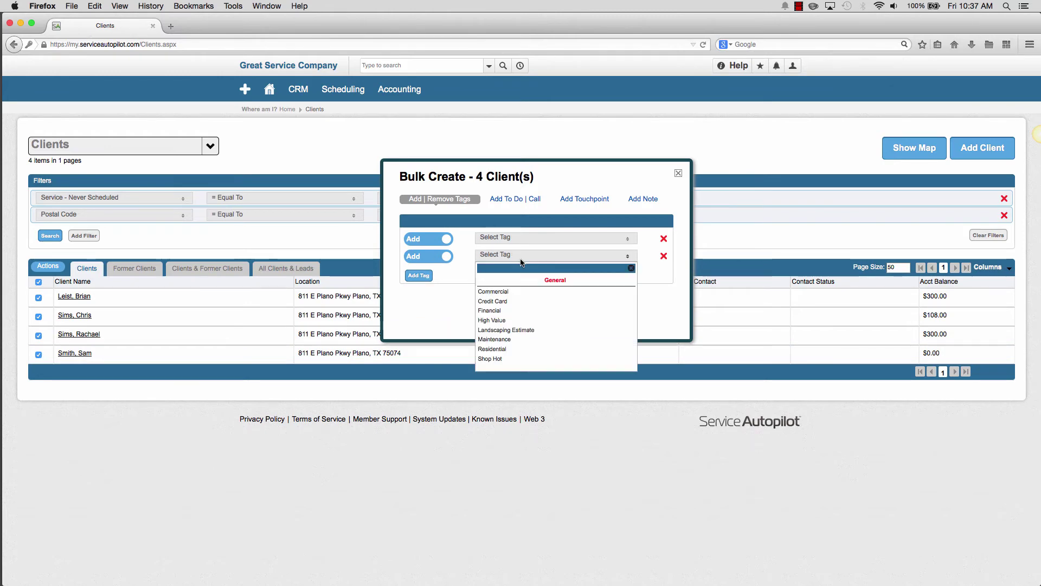
left_click(512, 359)
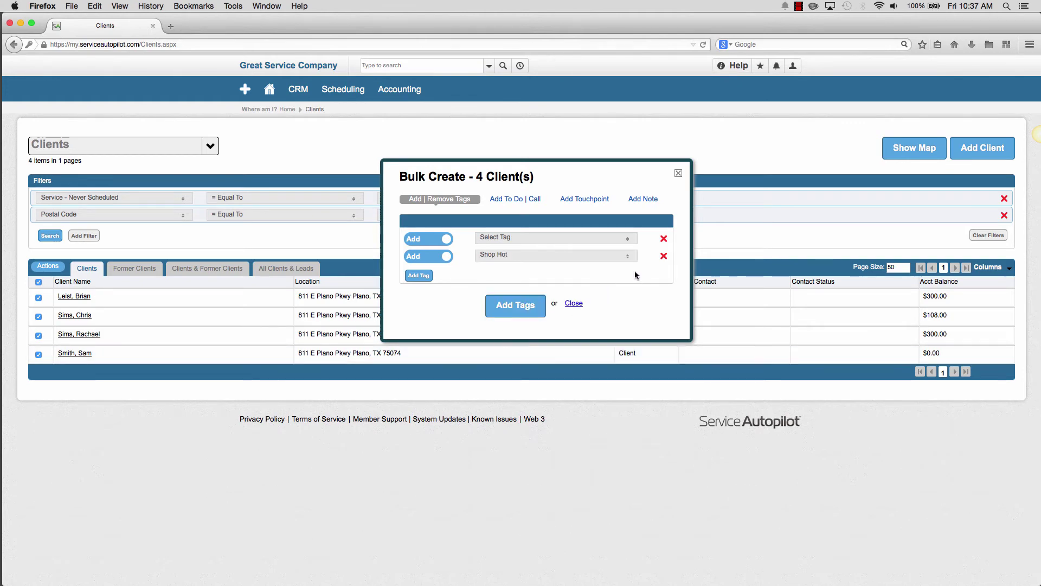
left_click(663, 256)
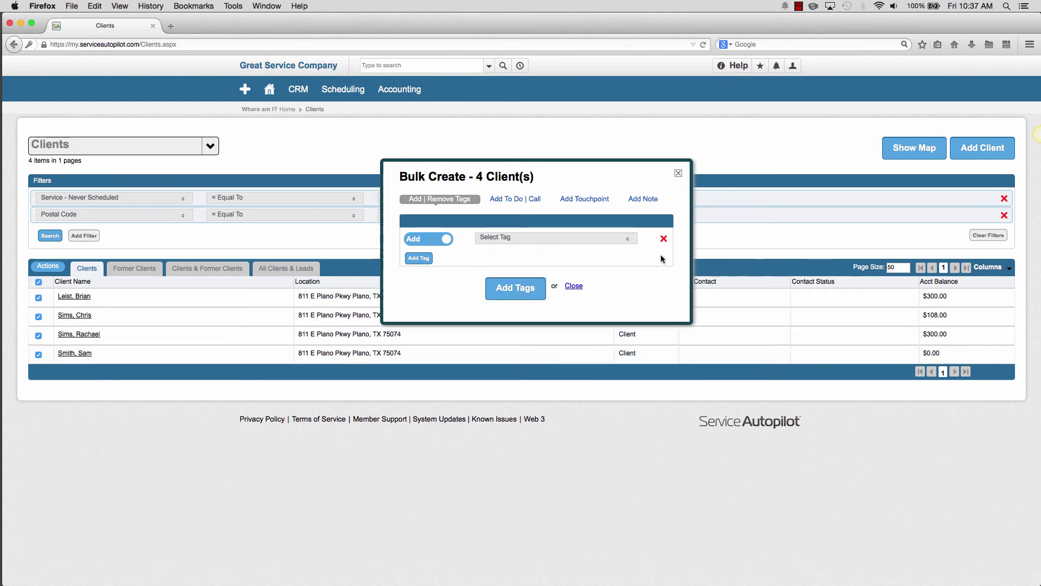
left_click(596, 237)
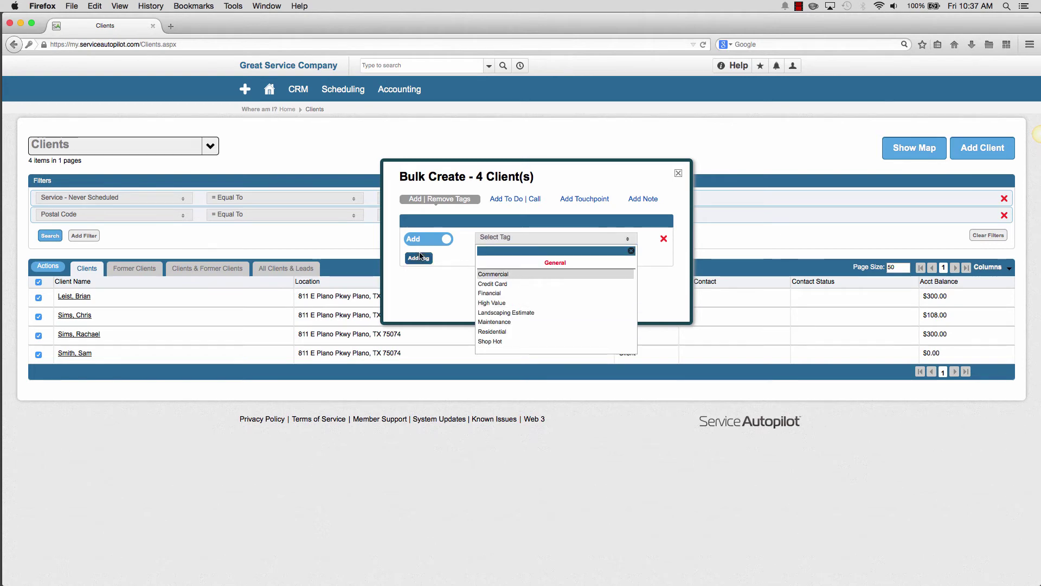
left_click(433, 279)
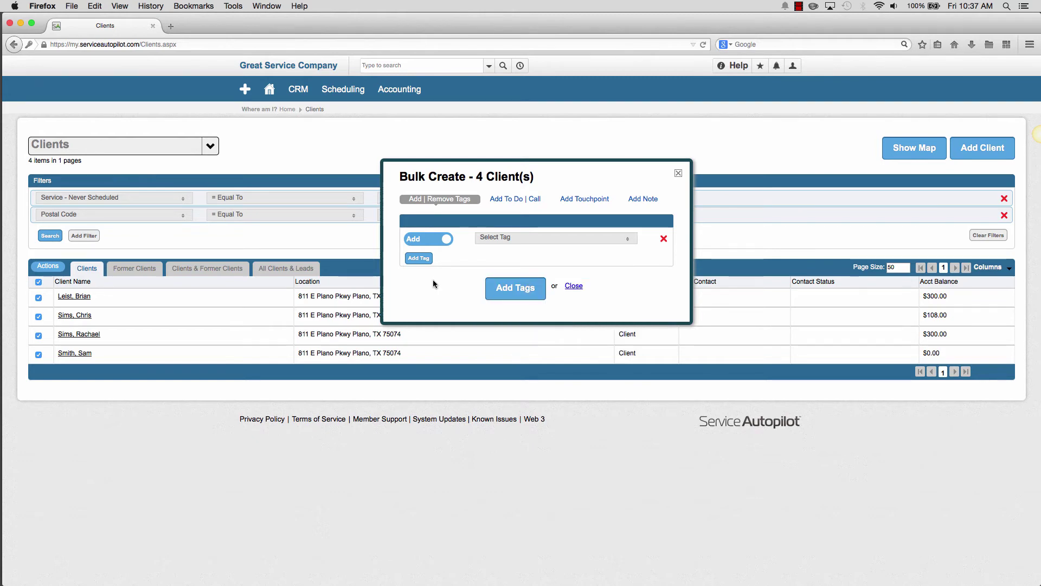
Step: Draft a bulk to-do of type Marketing with the description "Follow up on email blast for maintenance"
left_click(519, 199)
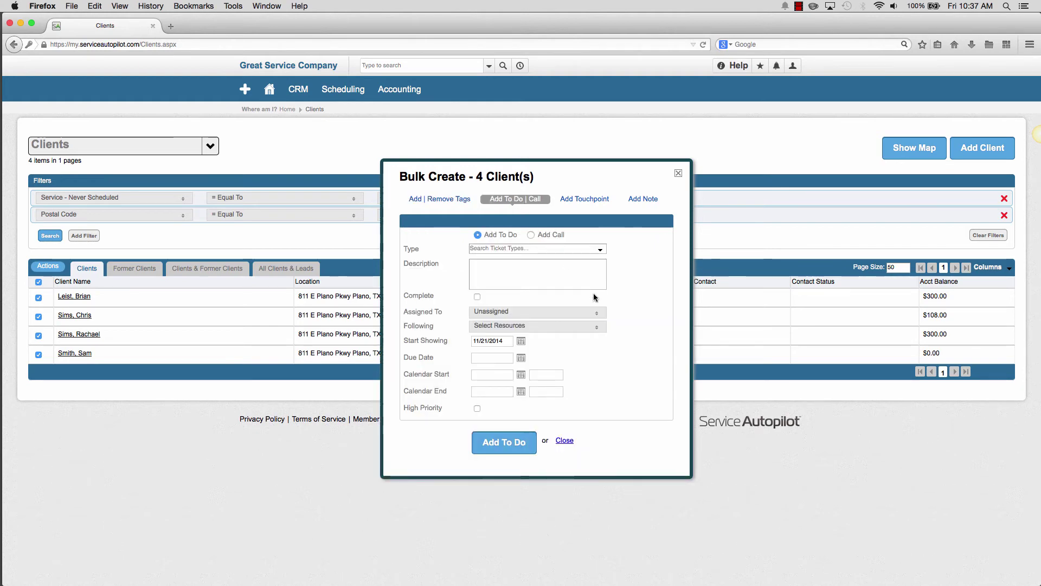
left_click(599, 249)
scroll(545, 309, "down", 3)
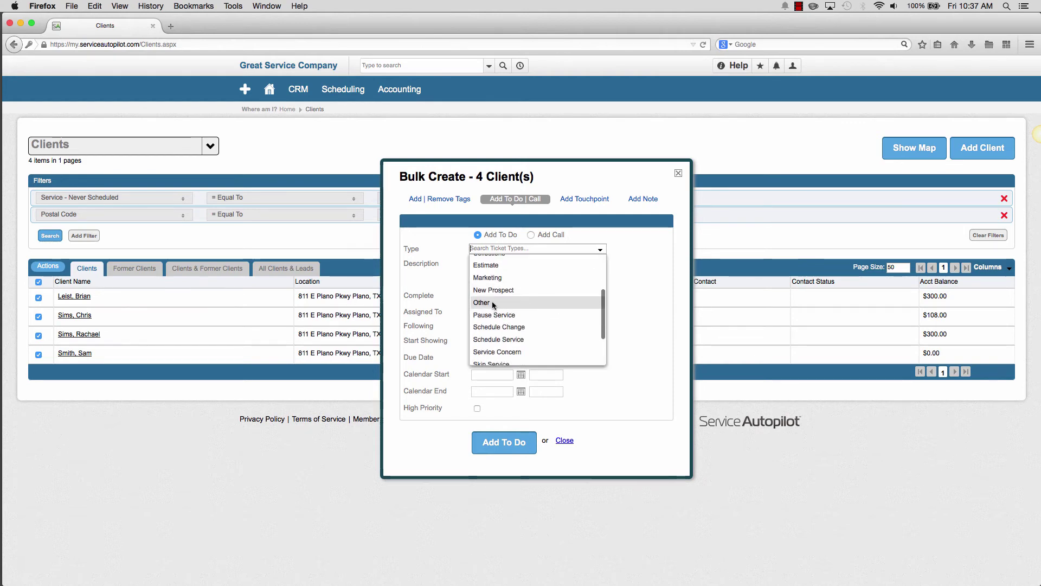
left_click(545, 306)
left_click(515, 249)
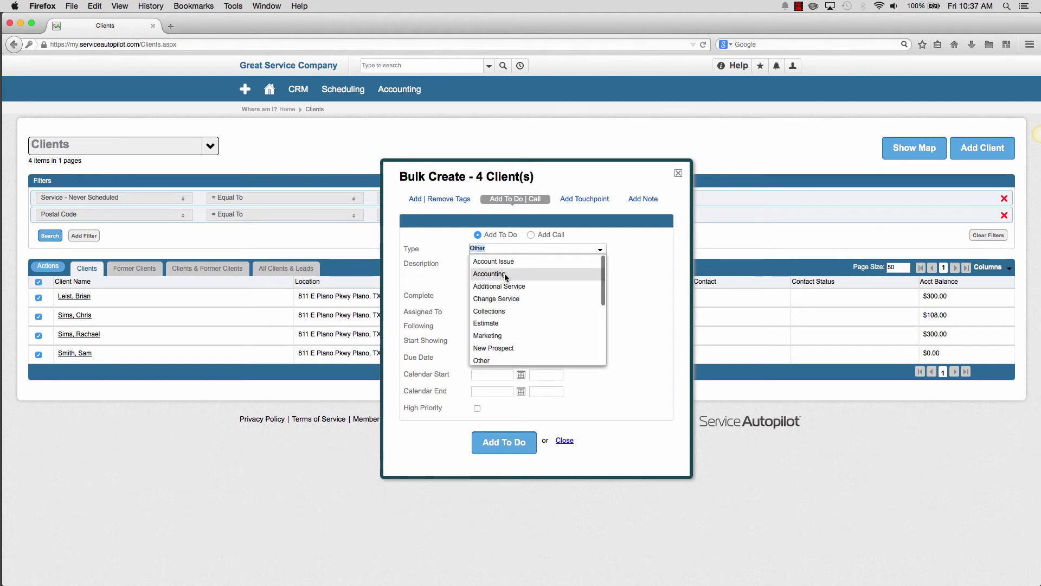
scroll(505, 276, "down", 2)
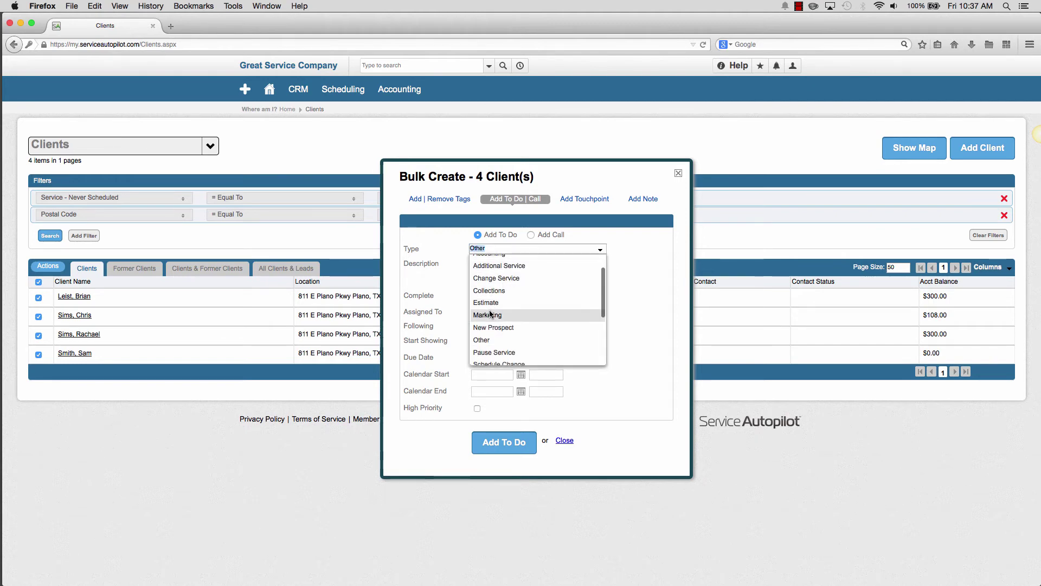
left_click(492, 315)
left_click(495, 274)
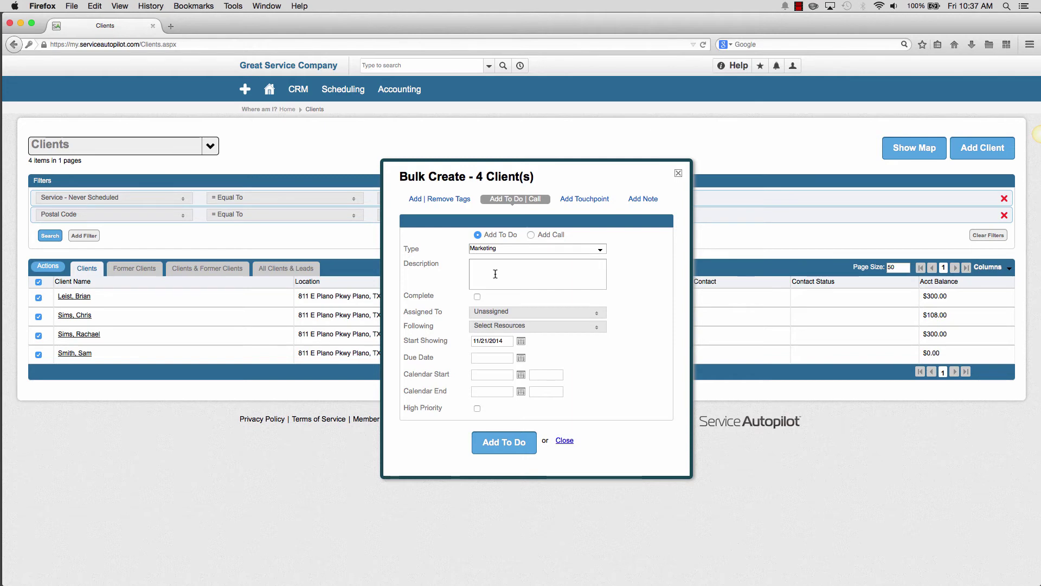
type("Follow up on email blast for main")
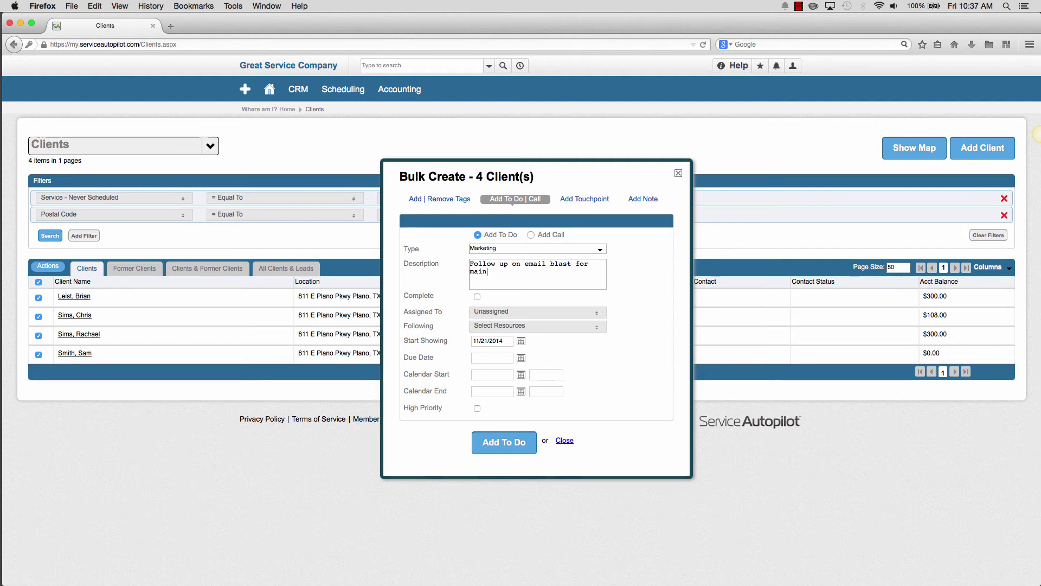
type("tenance")
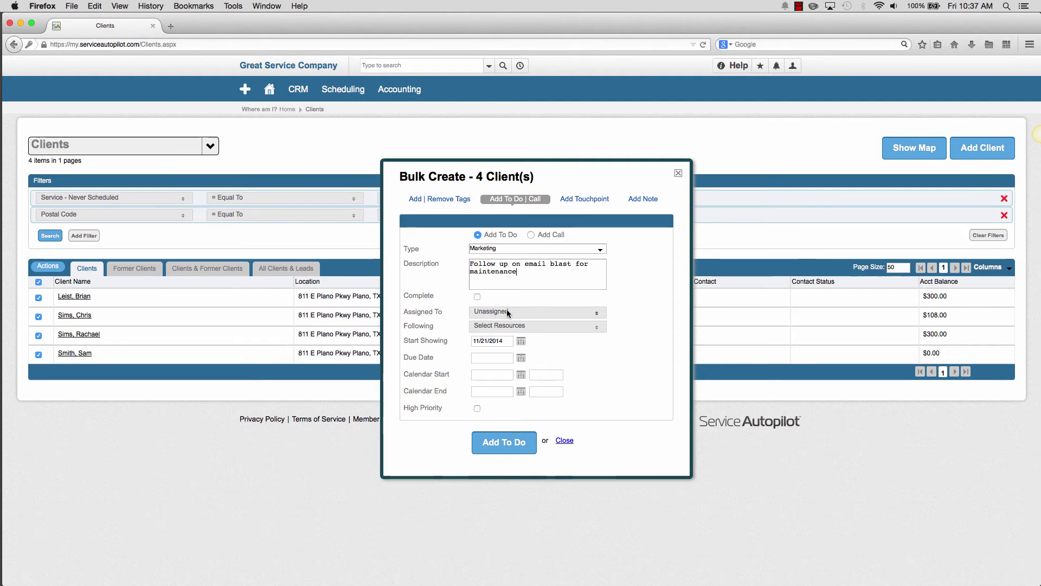
Step: Assign the drafted to-do to Great Owner and set Project Manager as following it
left_click(508, 313)
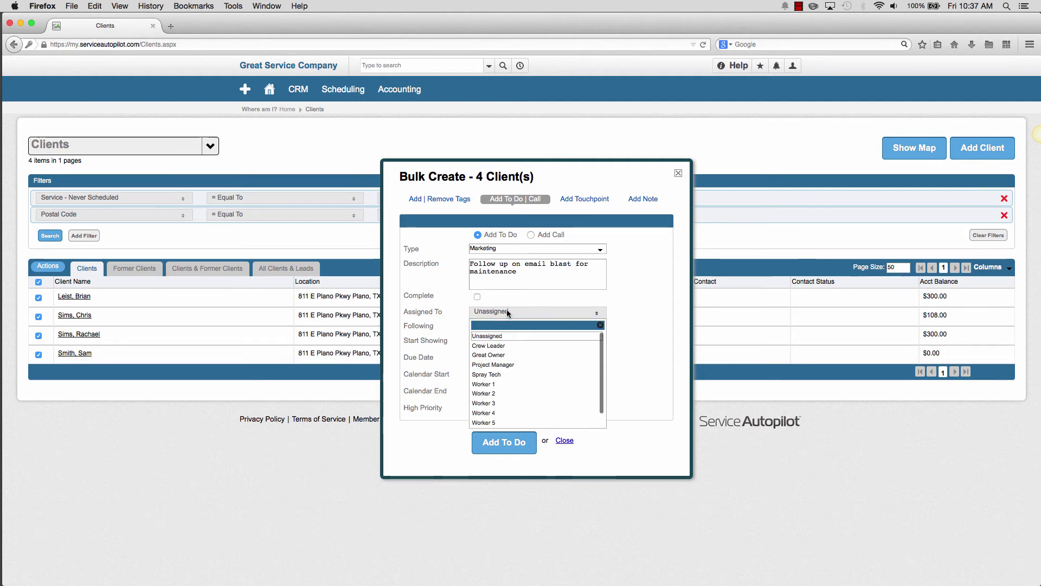
left_click(509, 355)
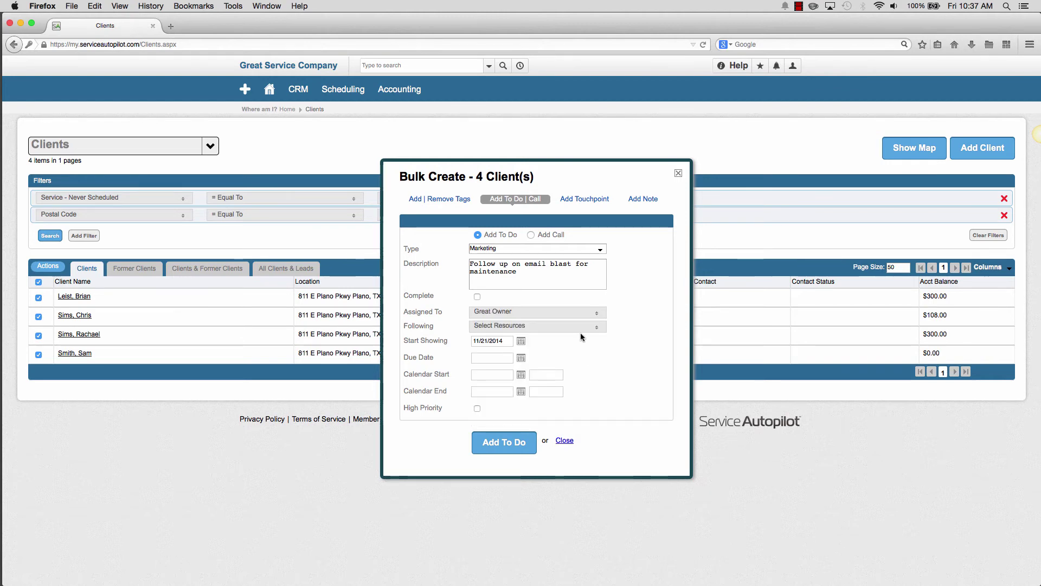
left_click(520, 326)
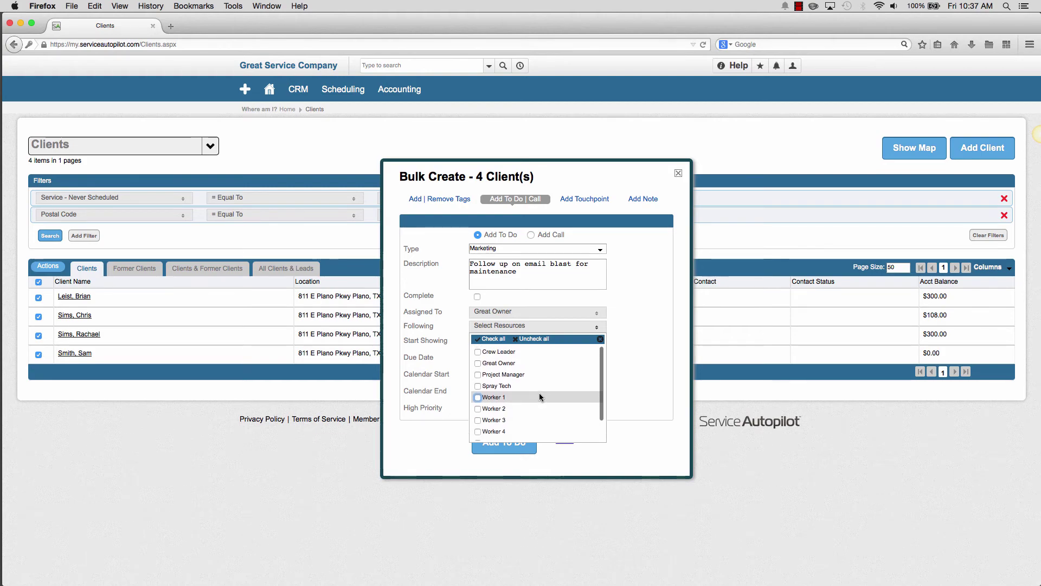
left_click(478, 375)
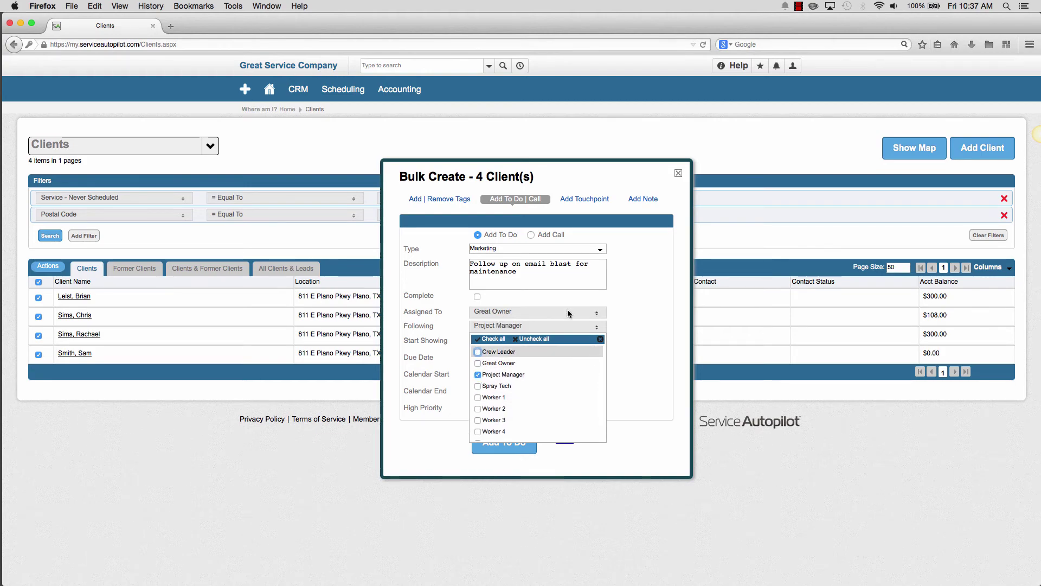
left_click(656, 315)
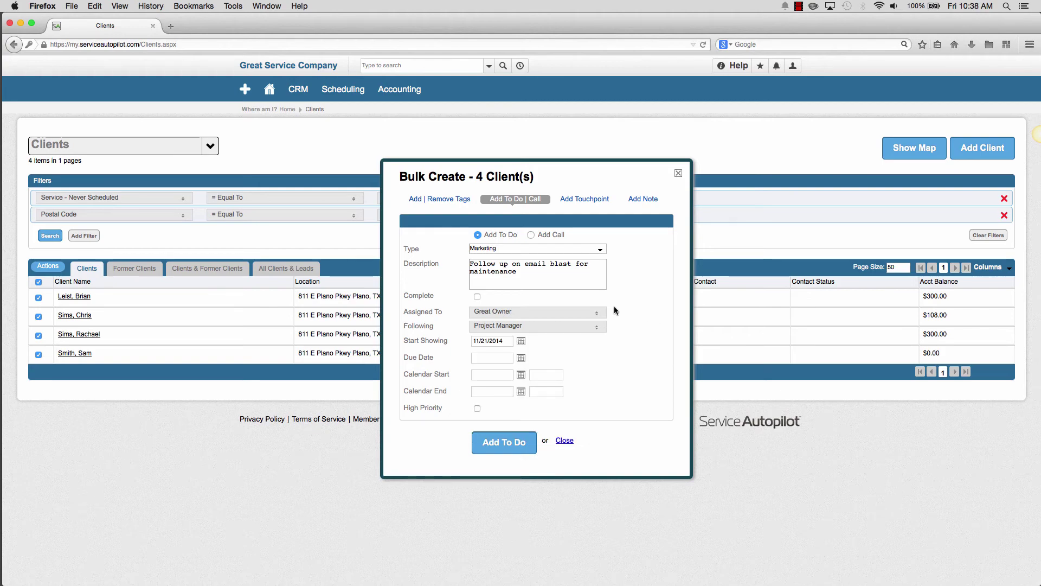
Step: View the bulk note form and close Bulk Create without adding anything
left_click(644, 198)
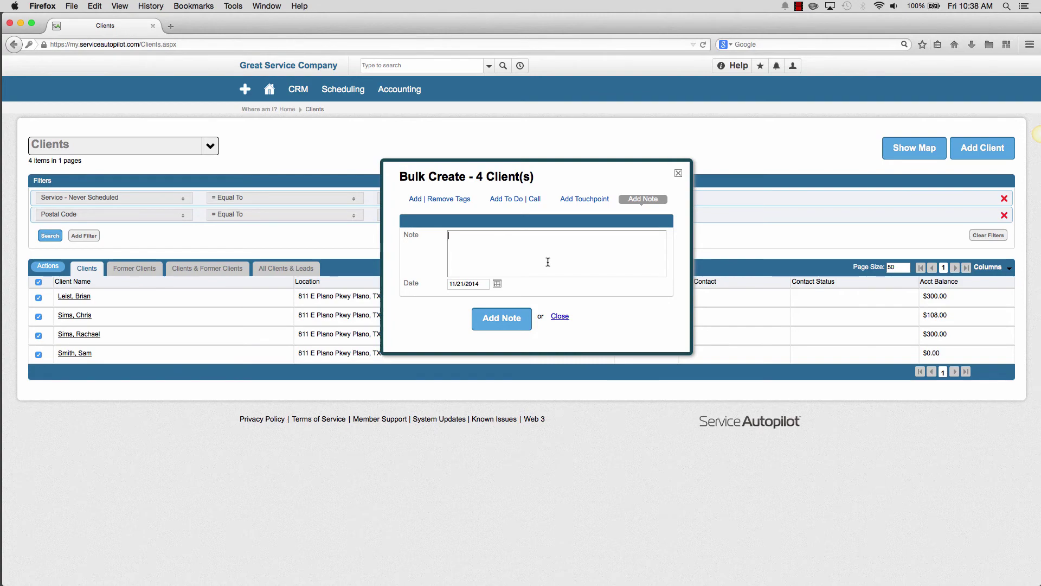
left_click(678, 174)
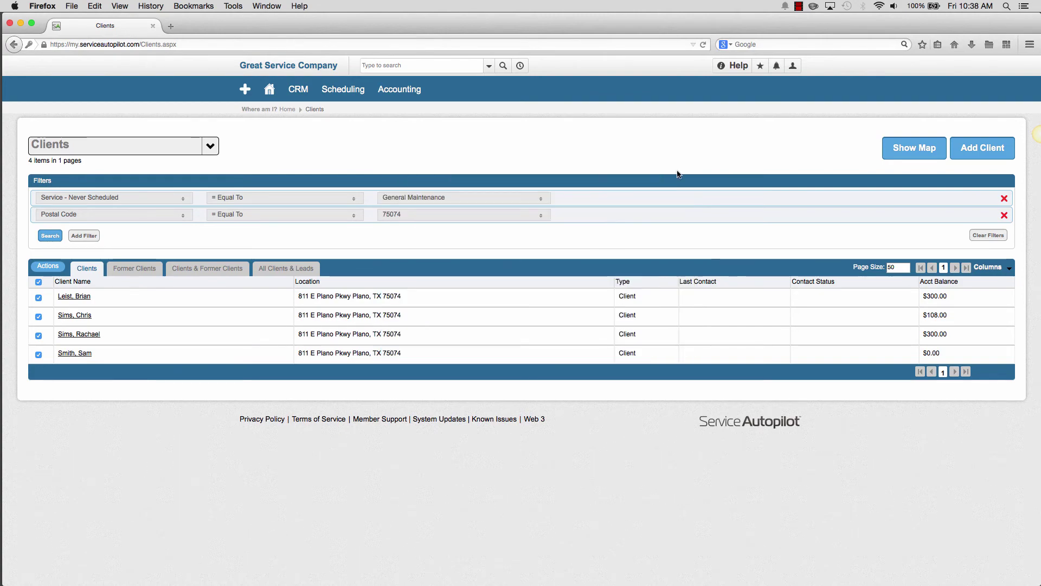
Step: Remove both existing client filters and add a new filter on Contract Expires Date
left_click(1006, 199)
left_click(1007, 200)
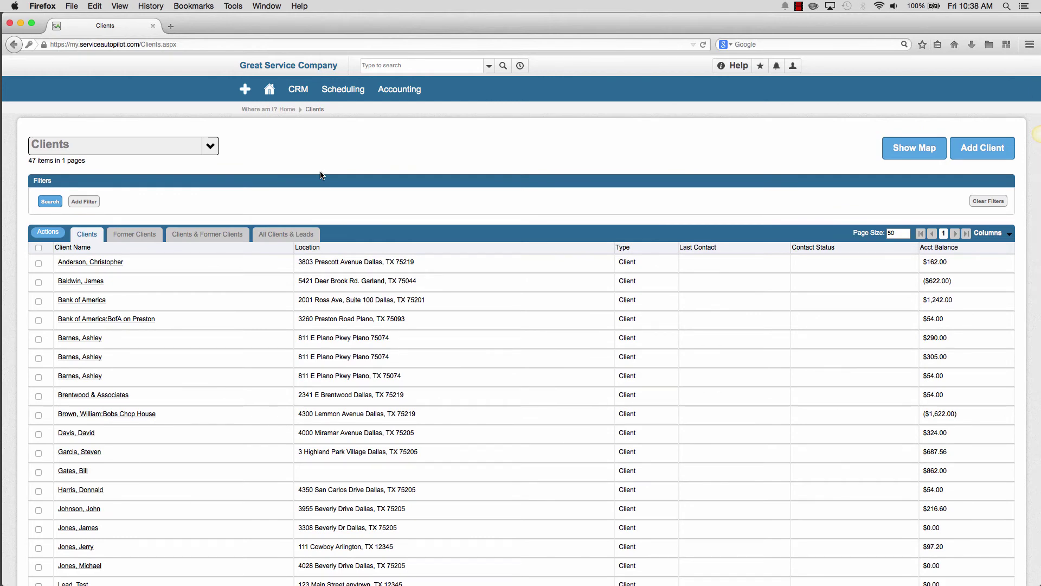
left_click(83, 201)
left_click(93, 198)
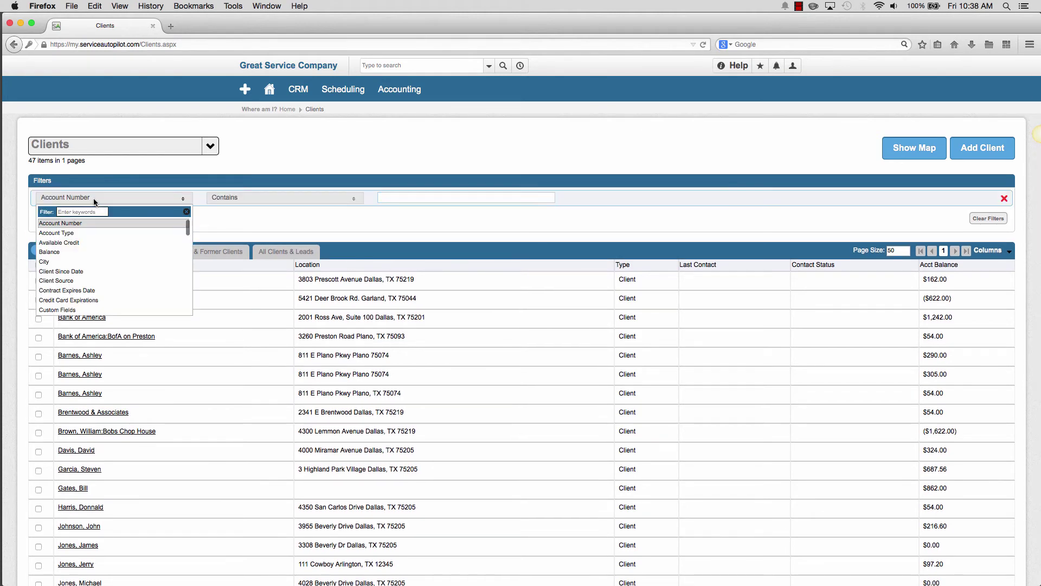
scroll(102, 262, "down", 3)
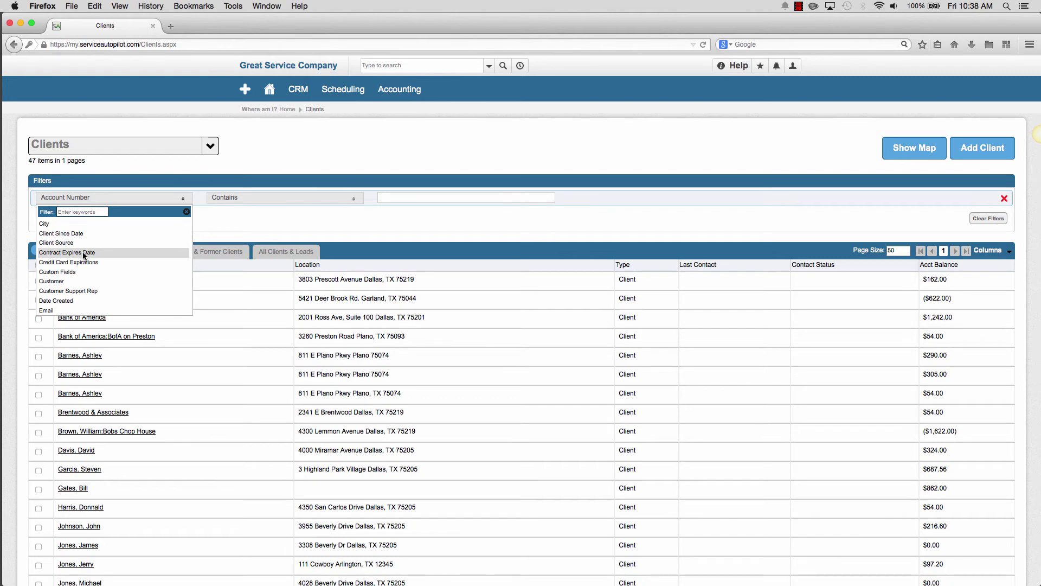
left_click(82, 251)
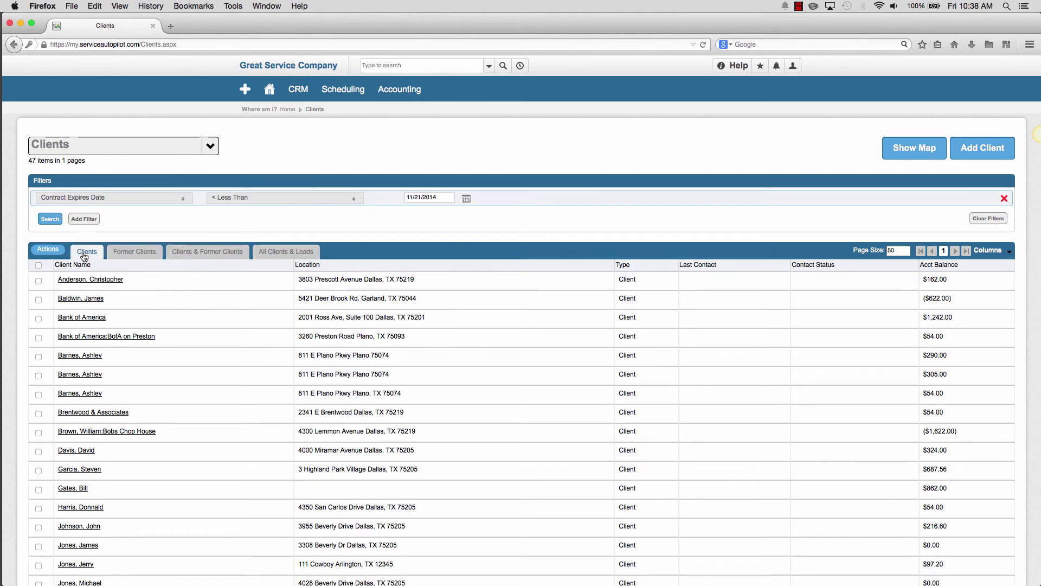
Step: Set the Contract Expires Date filter's date to 12/31/2014 and run the client search
left_click(467, 199)
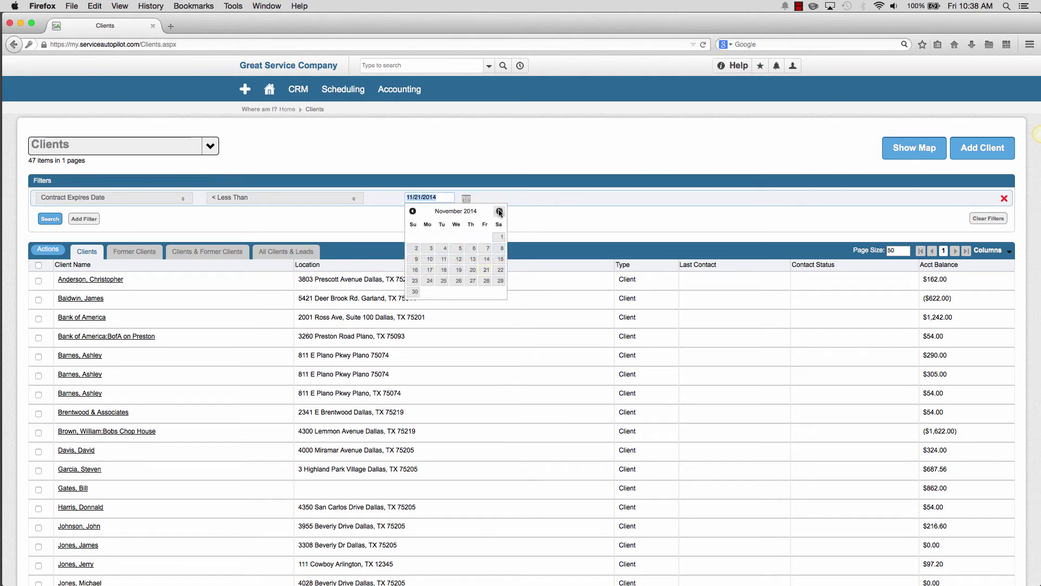
left_click(500, 212)
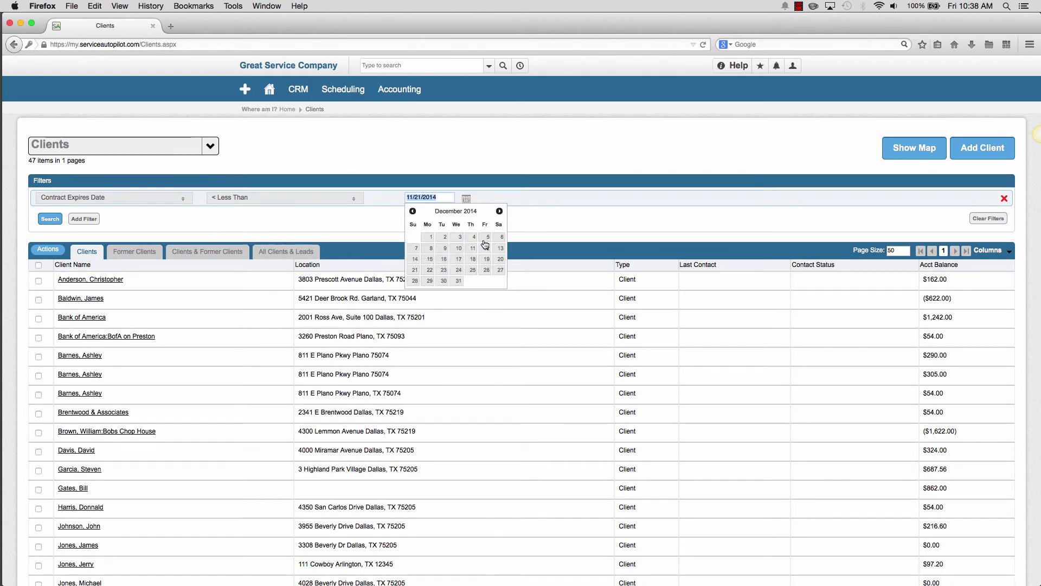
left_click(459, 282)
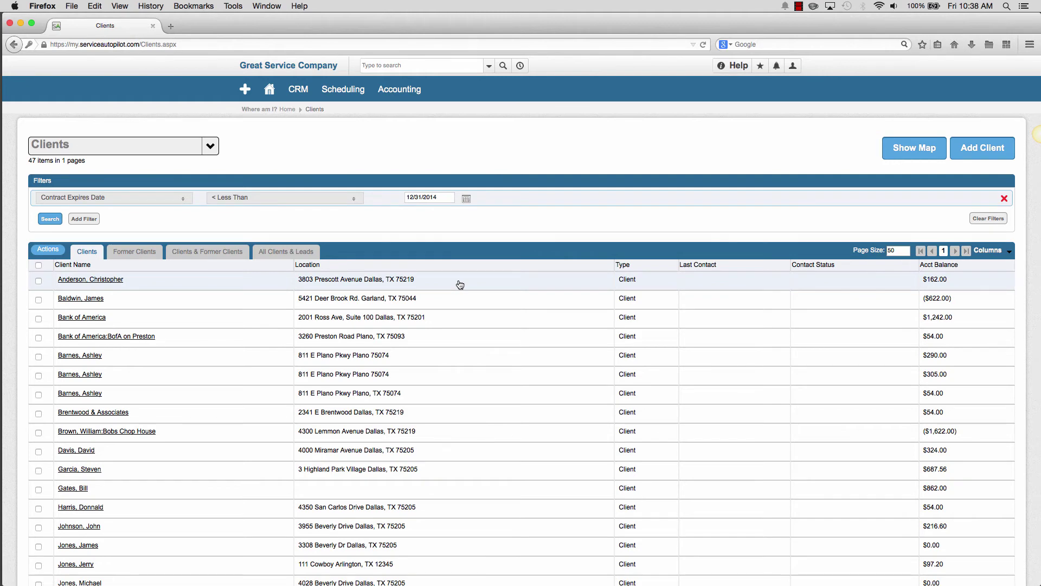
mouse_move(1, 216)
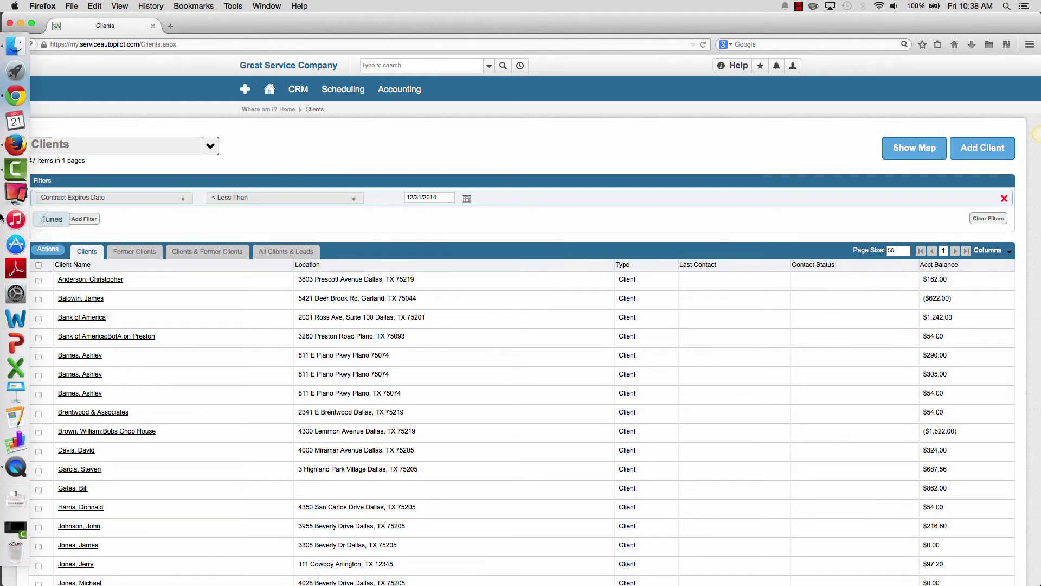
left_click(50, 223)
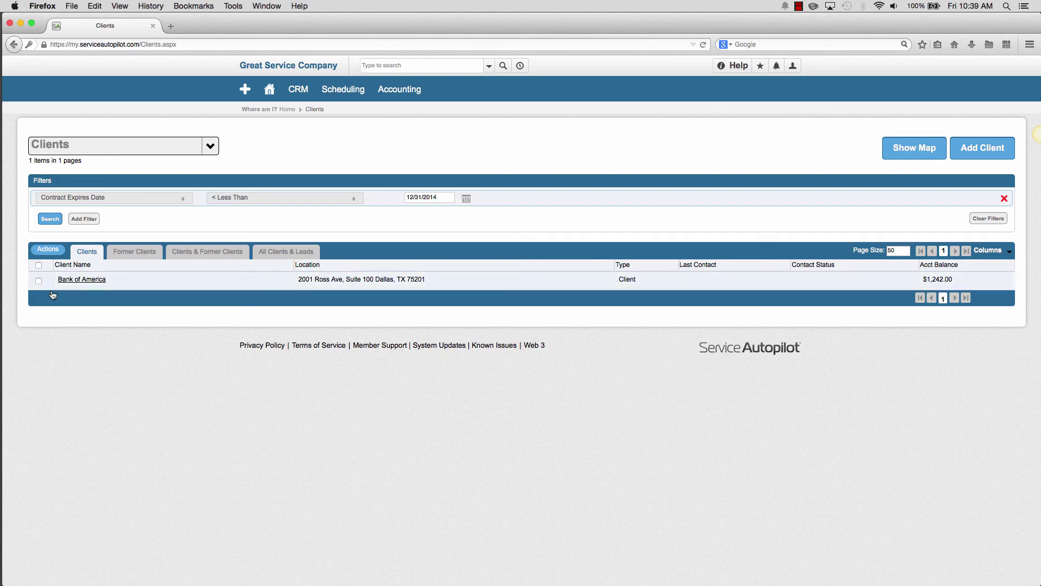
Step: Select all clients in the filtered list and open the Bulk Create to-do form for them
left_click(38, 265)
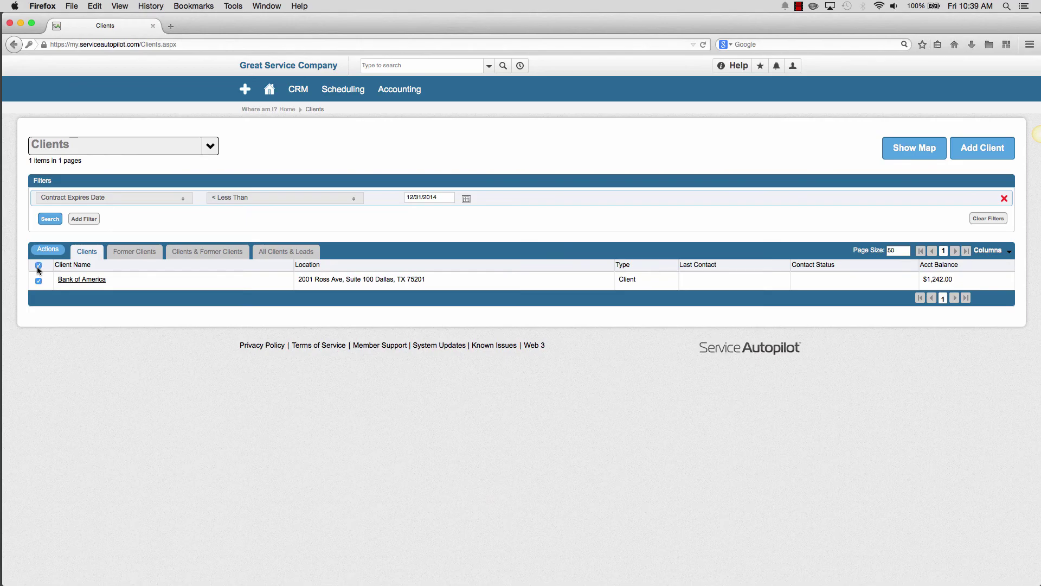
left_click(48, 248)
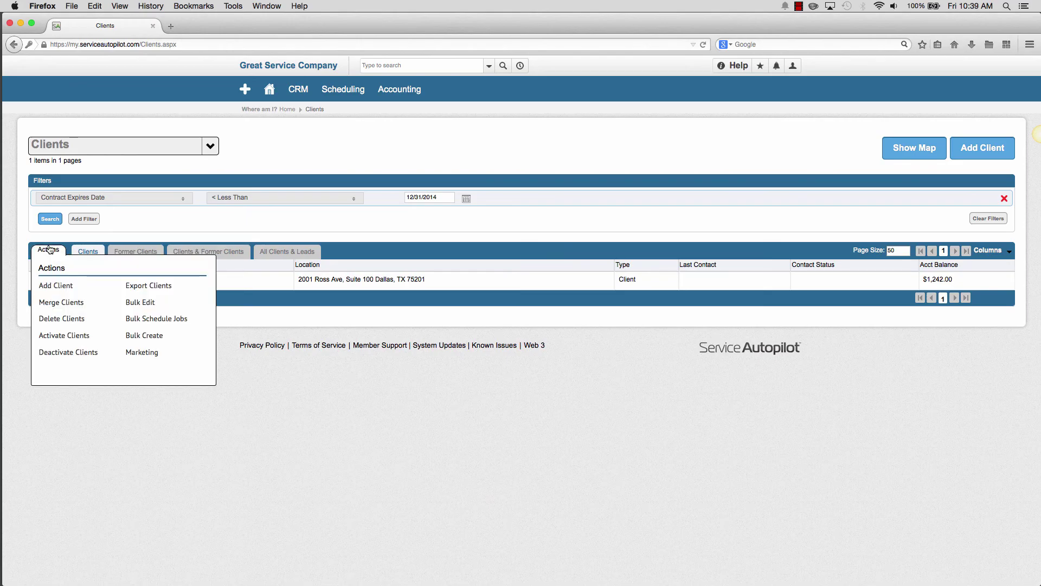
left_click(145, 335)
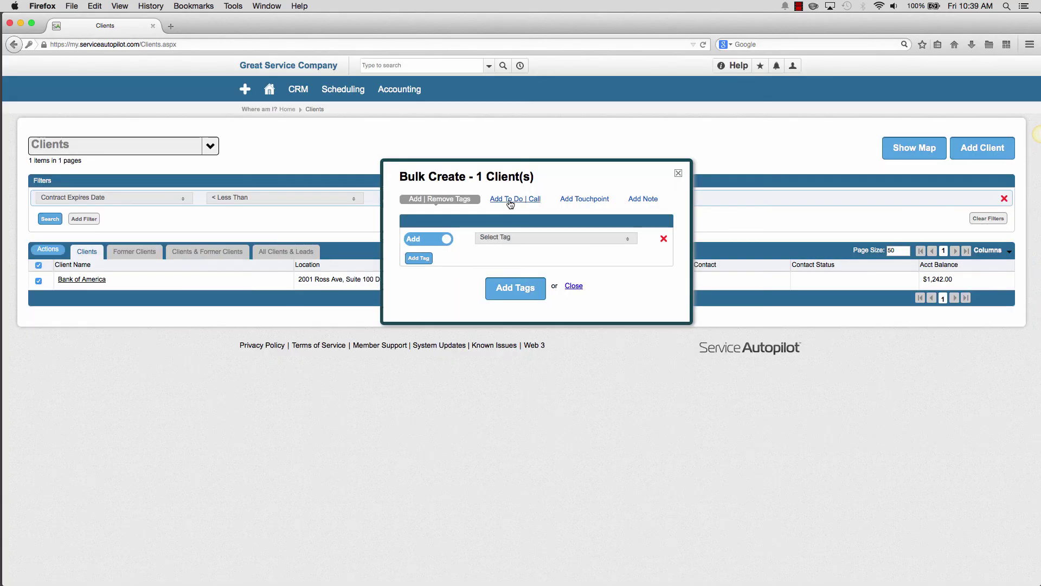
left_click(510, 201)
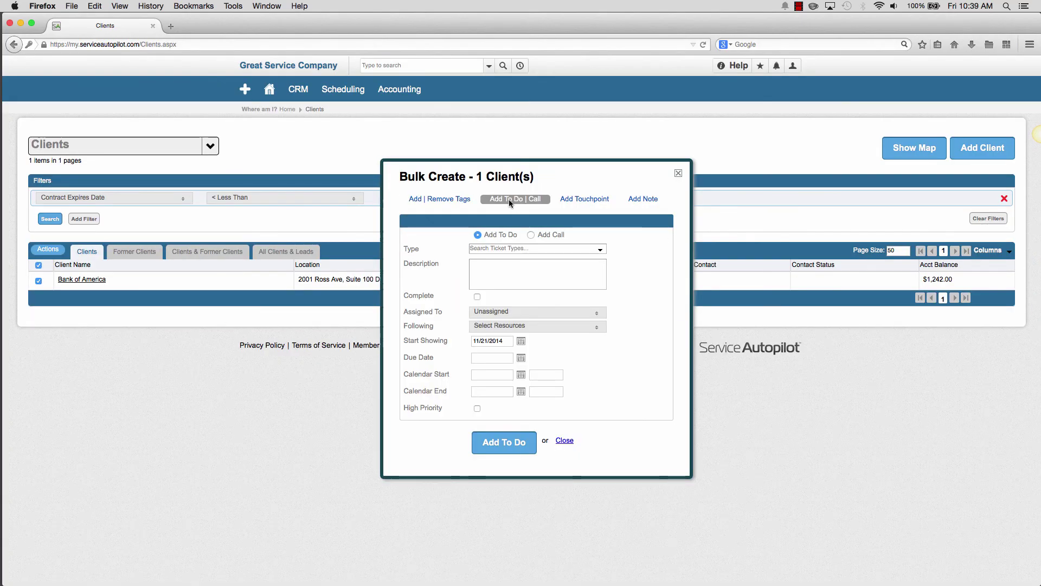
Step: Look through the available to-do types and close Bulk Create without adding a to-do
left_click(520, 250)
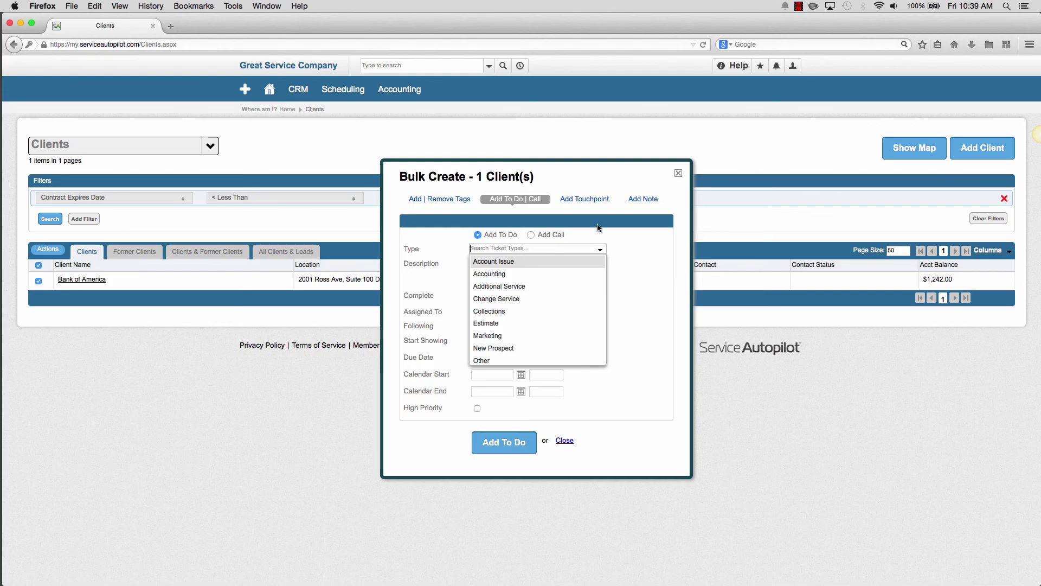
left_click(677, 173)
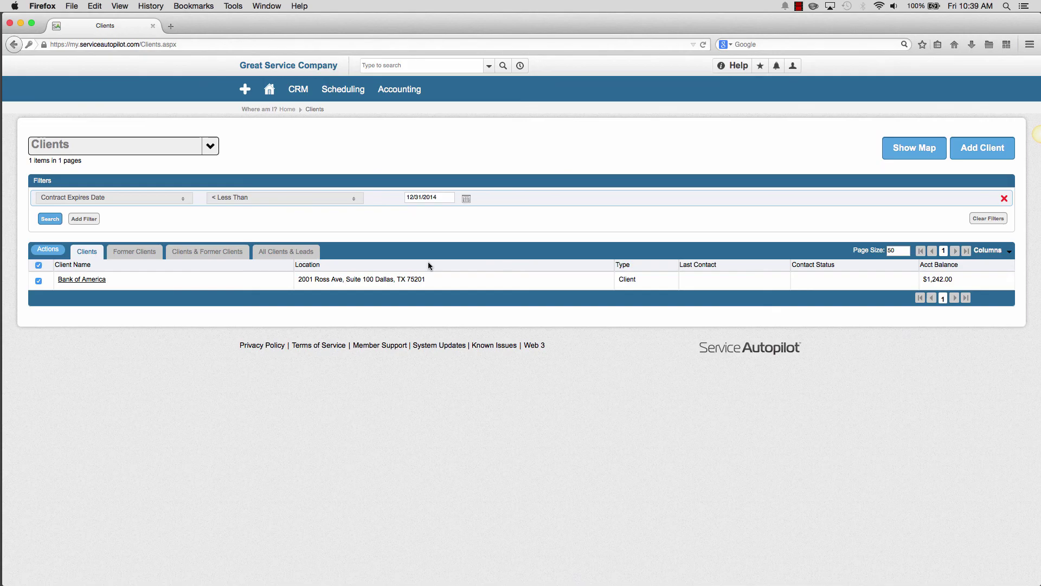
Step: Browse the available client filter criteria and change the Contract Expires Date filter to Balance
left_click(183, 199)
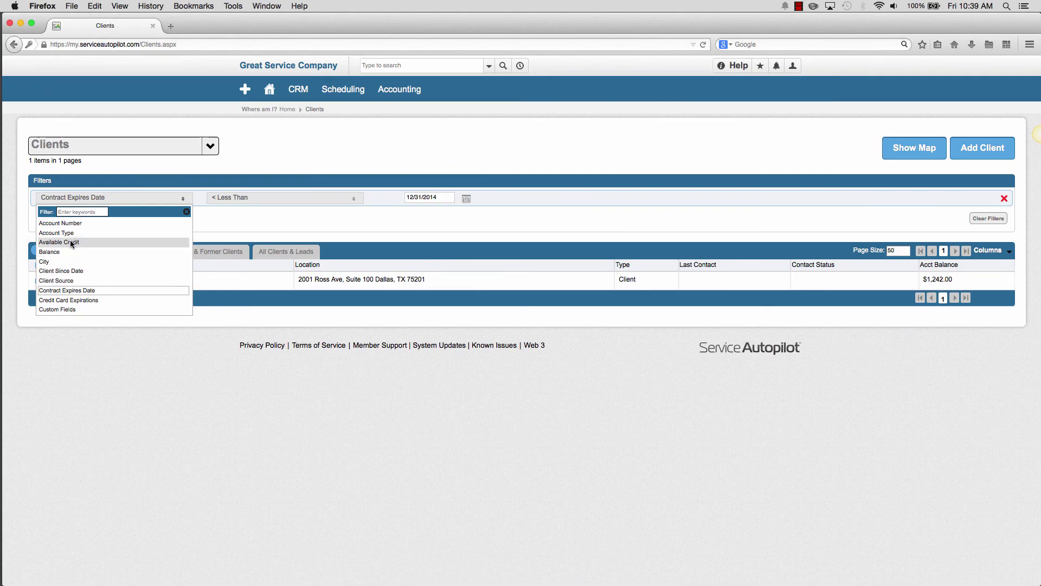
scroll(72, 264, "down", 6)
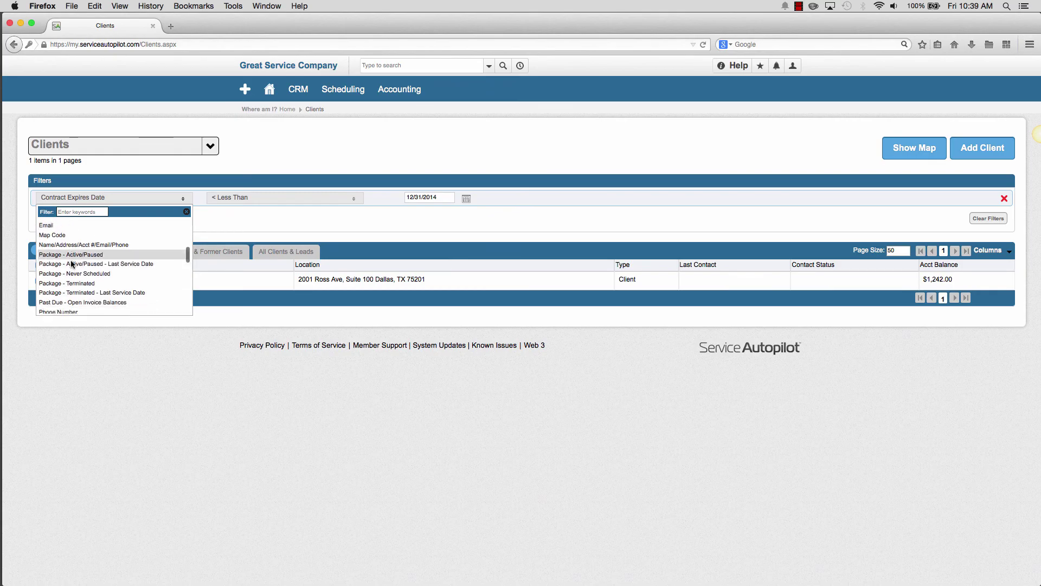
scroll(72, 264, "down", 10)
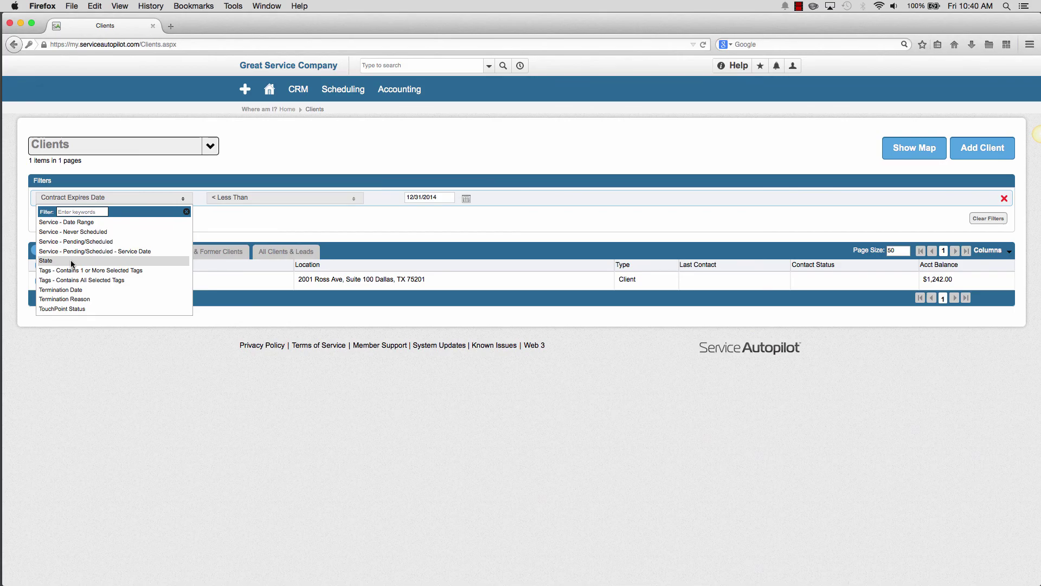
scroll(72, 263, "up", 6)
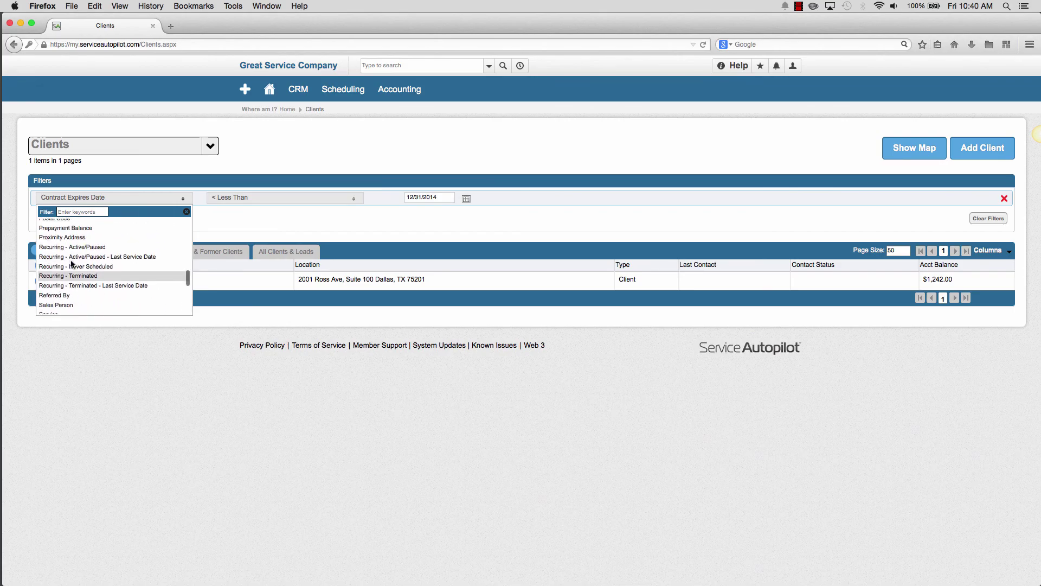
scroll(72, 263, "up", 6)
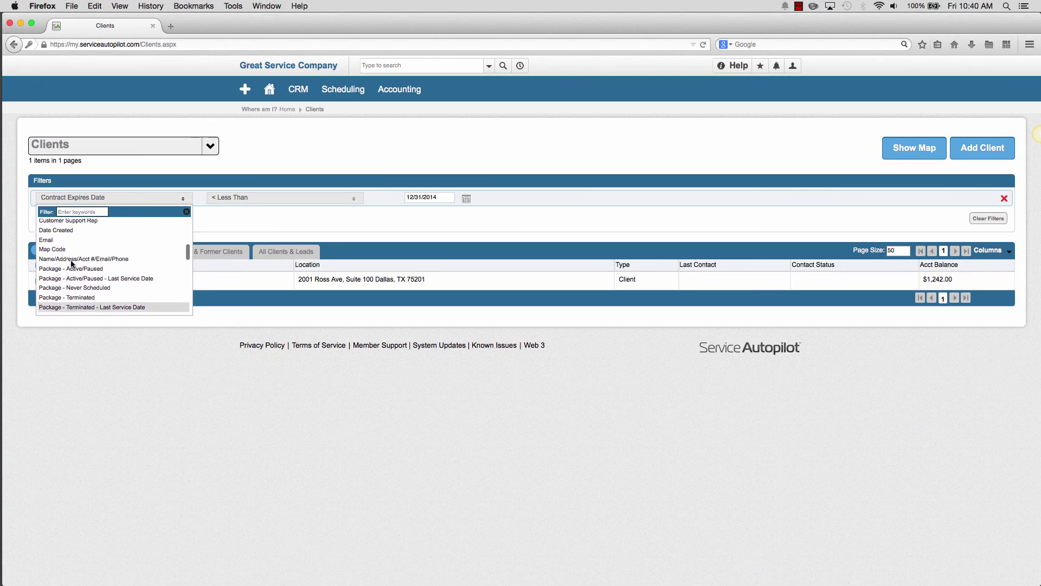
scroll(72, 263, "up", 3)
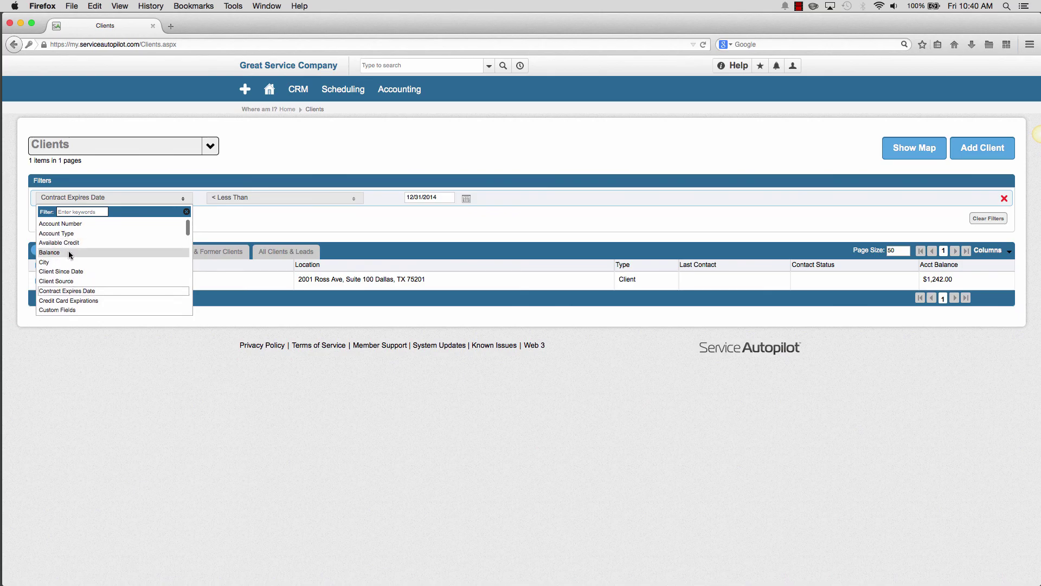
left_click(69, 253)
Step: Set the Balance filter to Greater Than Or Equal To 500 and run the client search
left_click(344, 200)
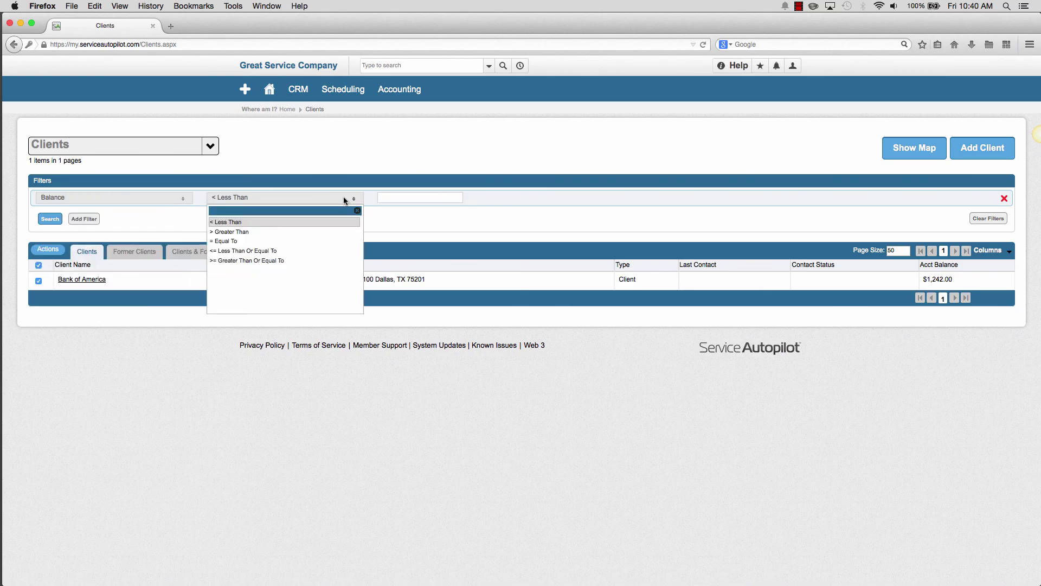
left_click(265, 226)
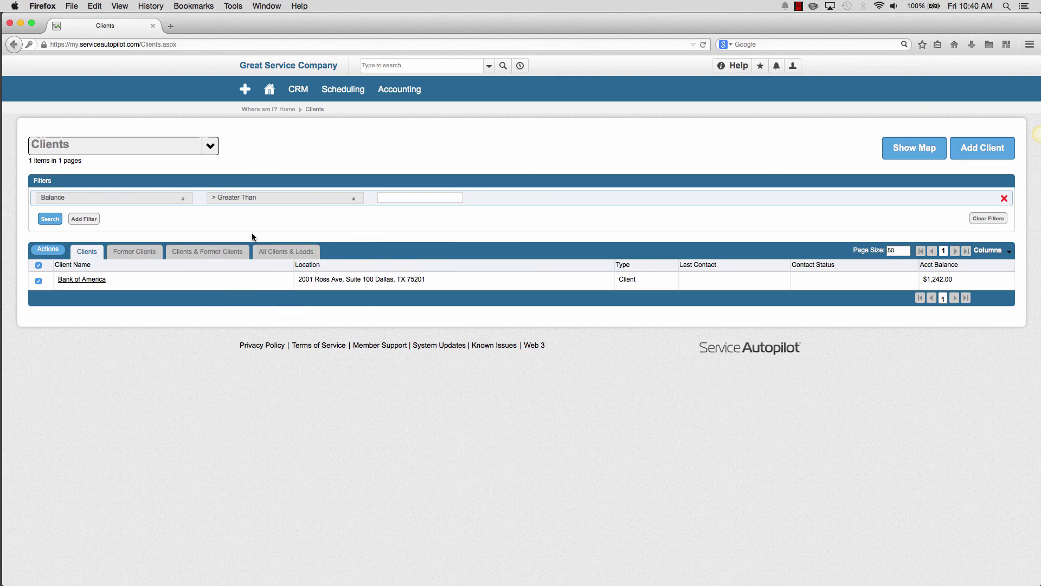
left_click(330, 202)
left_click(285, 259)
left_click(397, 198)
type("500")
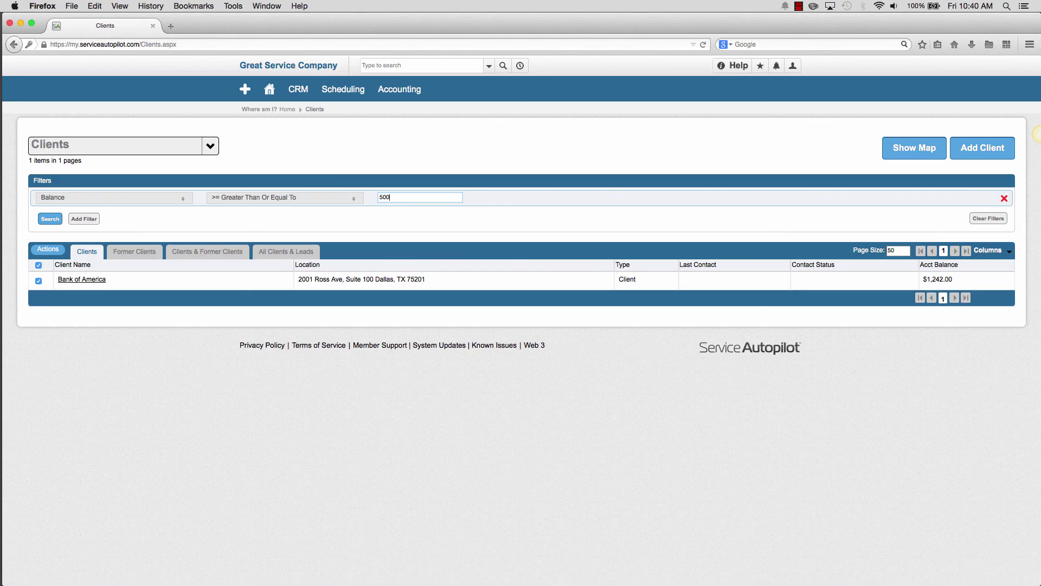
left_click(51, 220)
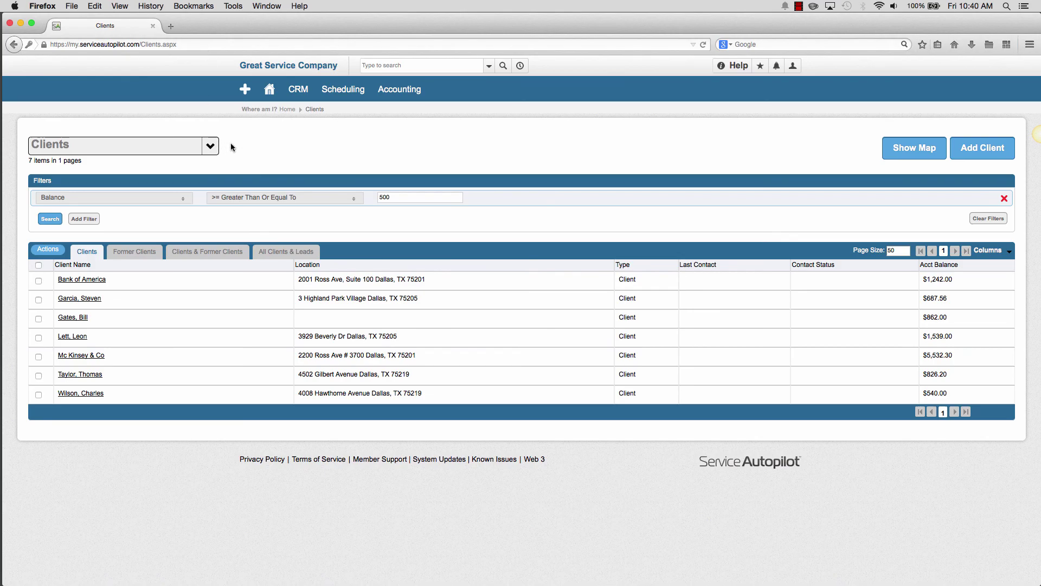
Step: Save the current client filter as a new screen view named High Balance
left_click(215, 146)
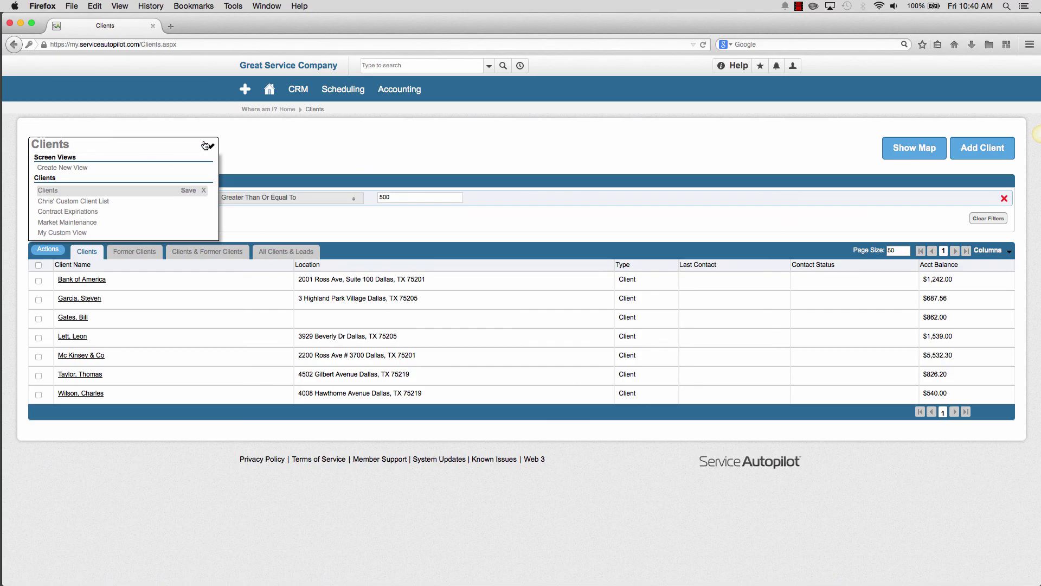
left_click(69, 168)
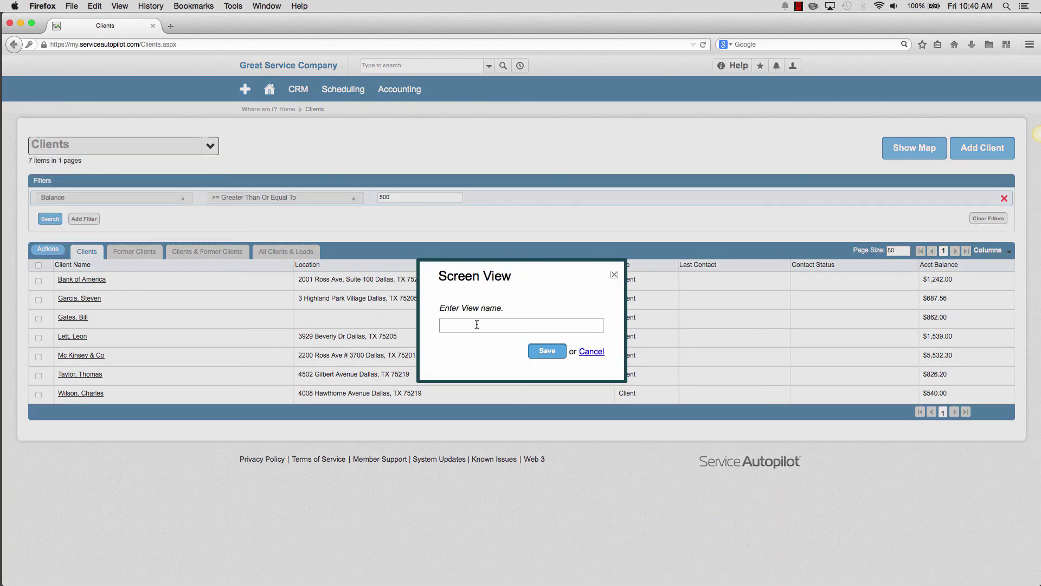
type("High Balance")
left_click(547, 350)
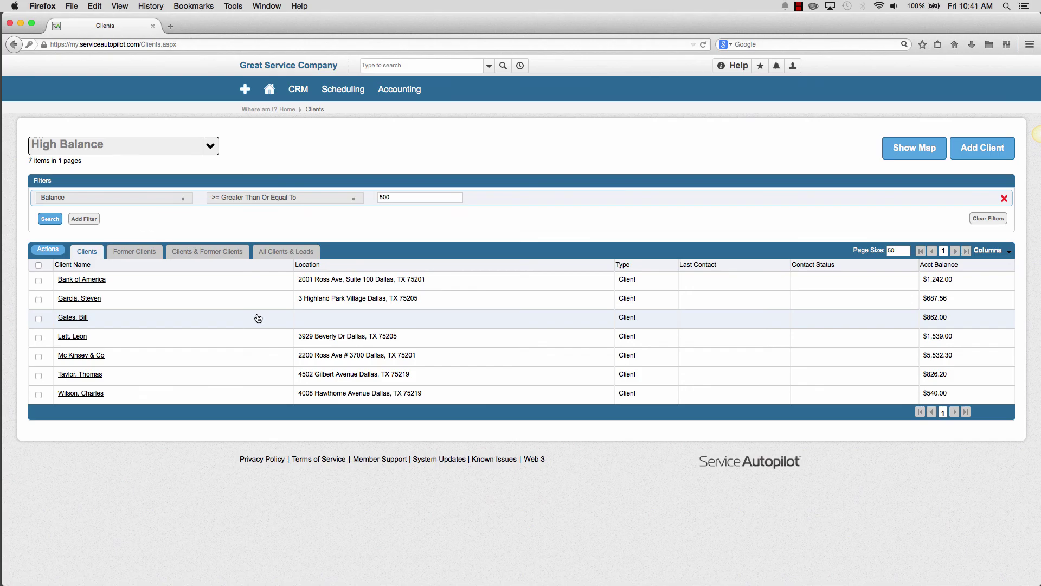
Step: Check the list of saved client screen views for the new High Balance view and close the list
left_click(211, 147)
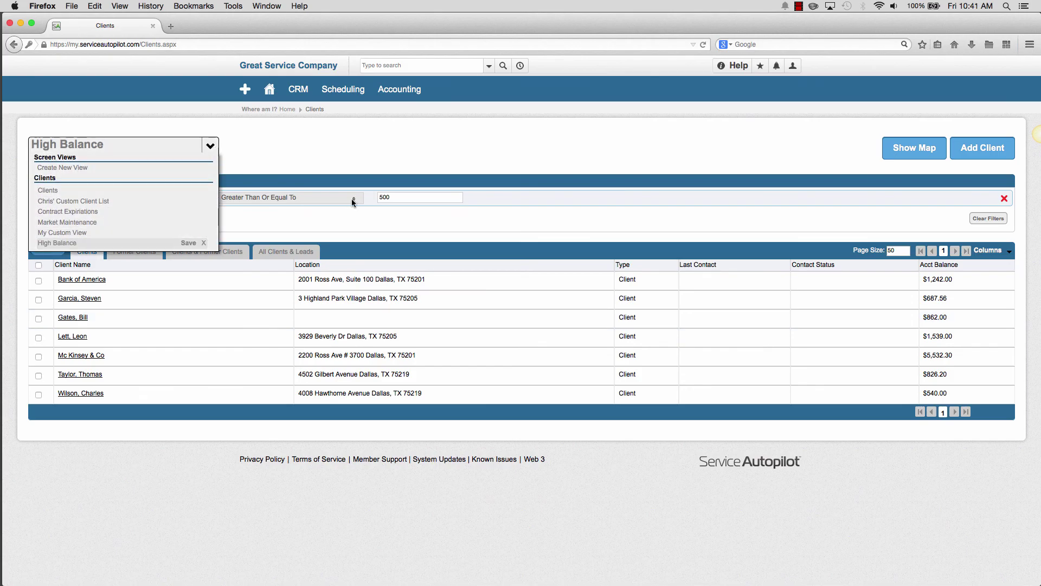
left_click(211, 145)
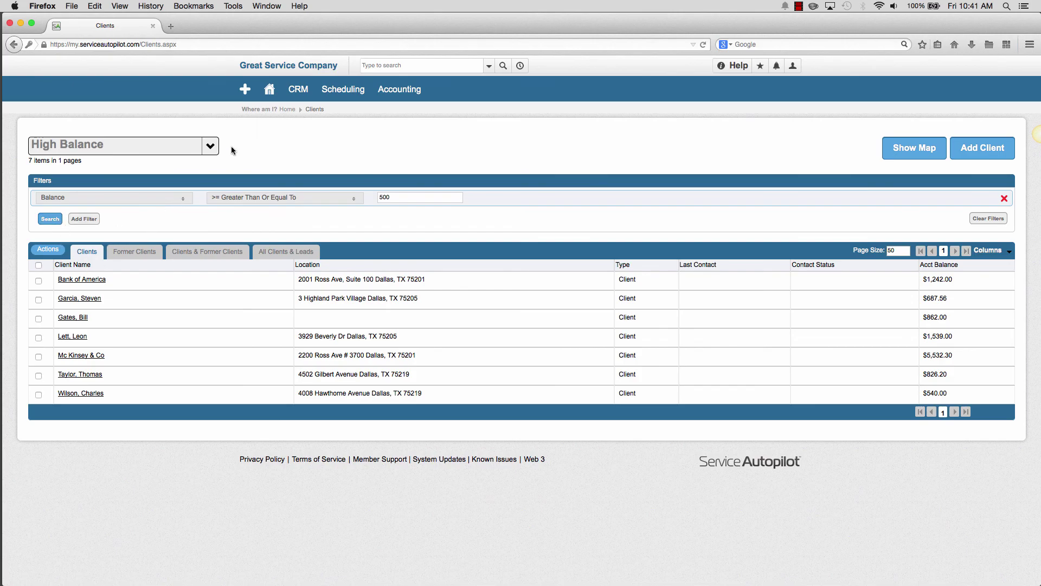
left_click(210, 147)
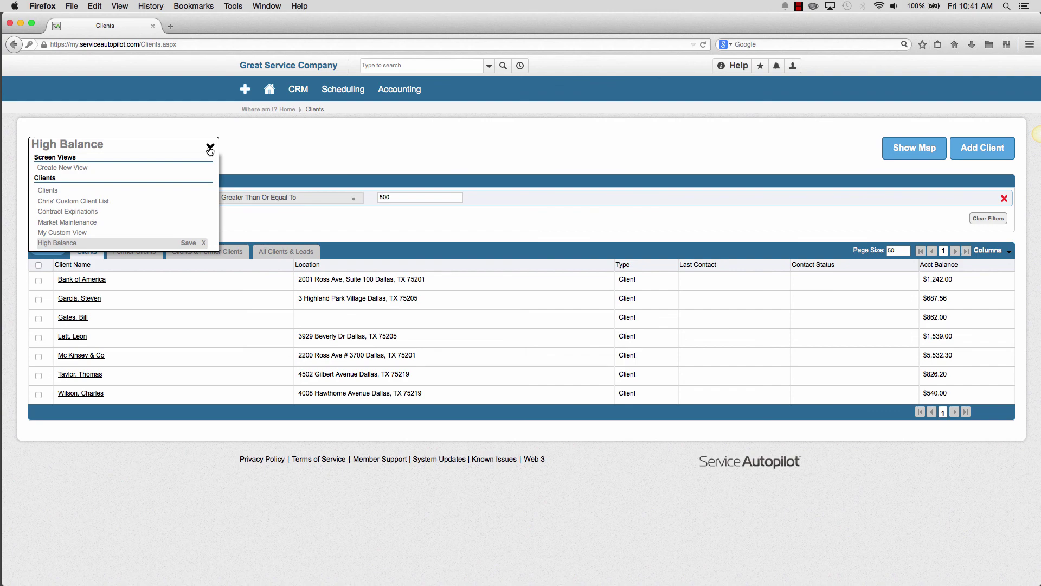
left_click(416, 163)
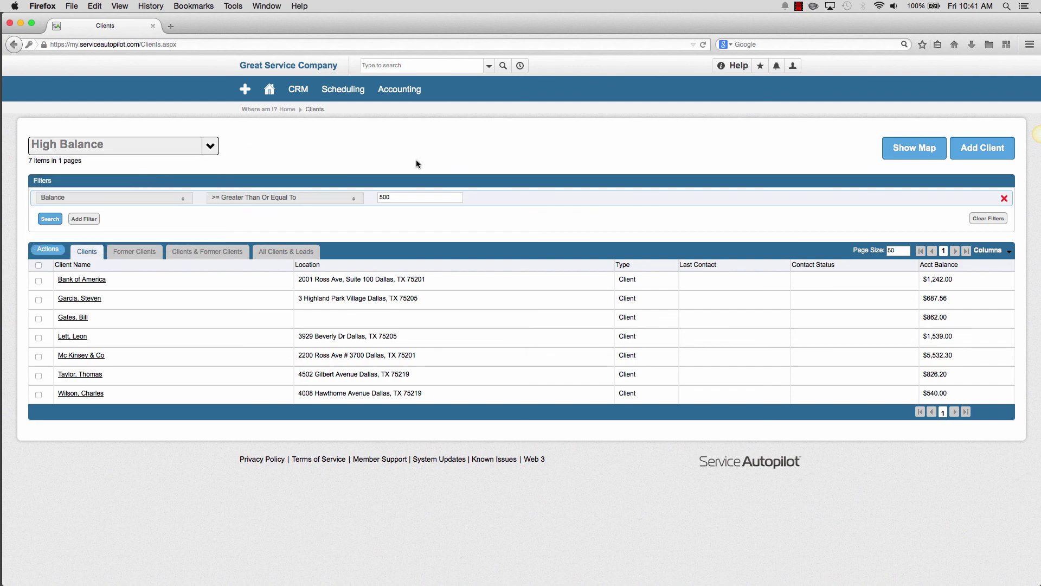